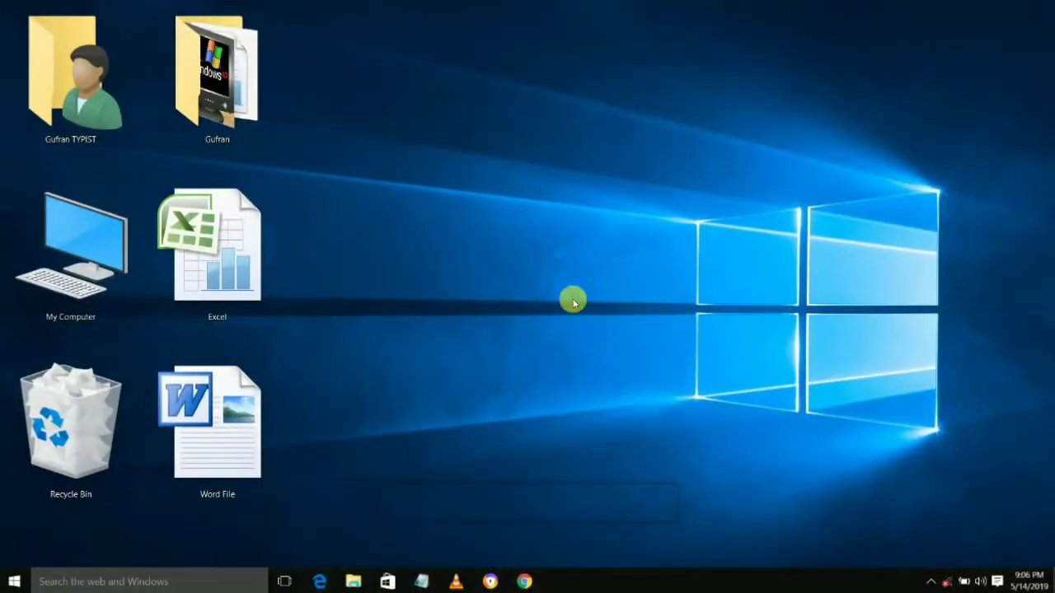
- Refresh the desktop and launch Excel with a new blank workbook
right_click(379, 212)
left_click(381, 238)
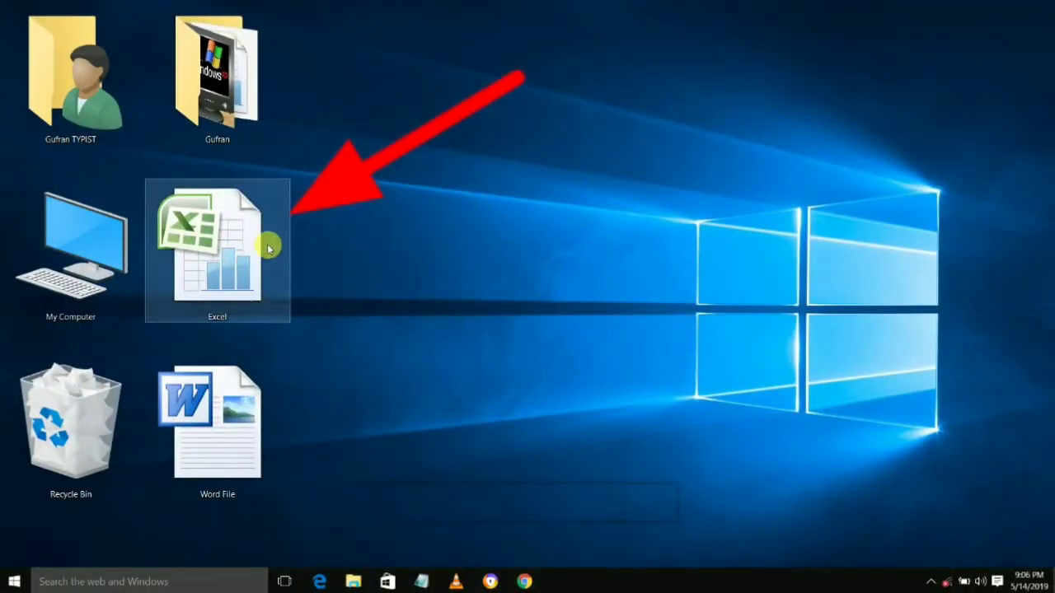
mouse_move(271, 235)
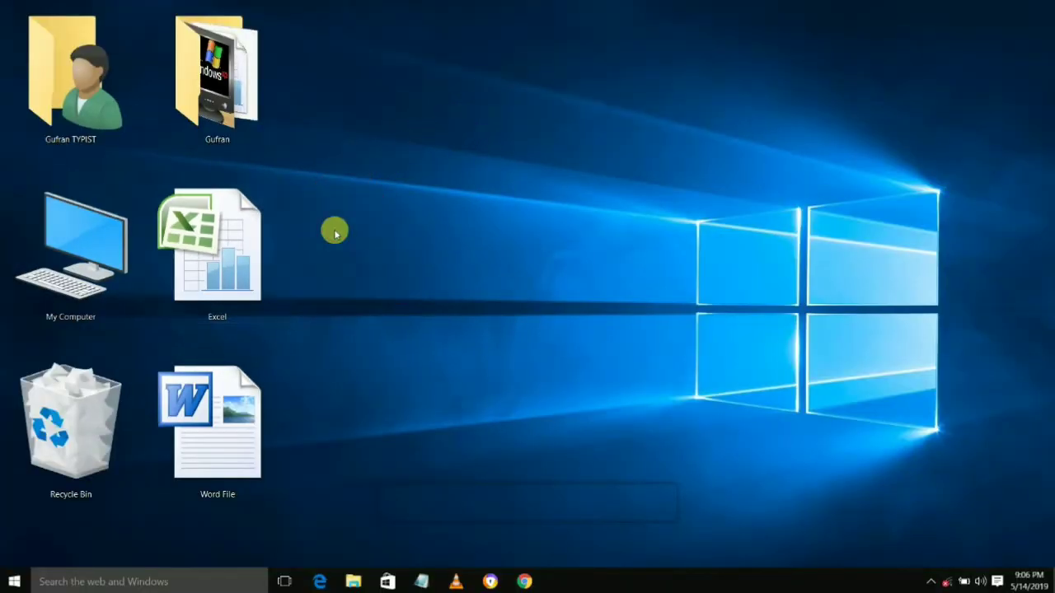
double_click(271, 241)
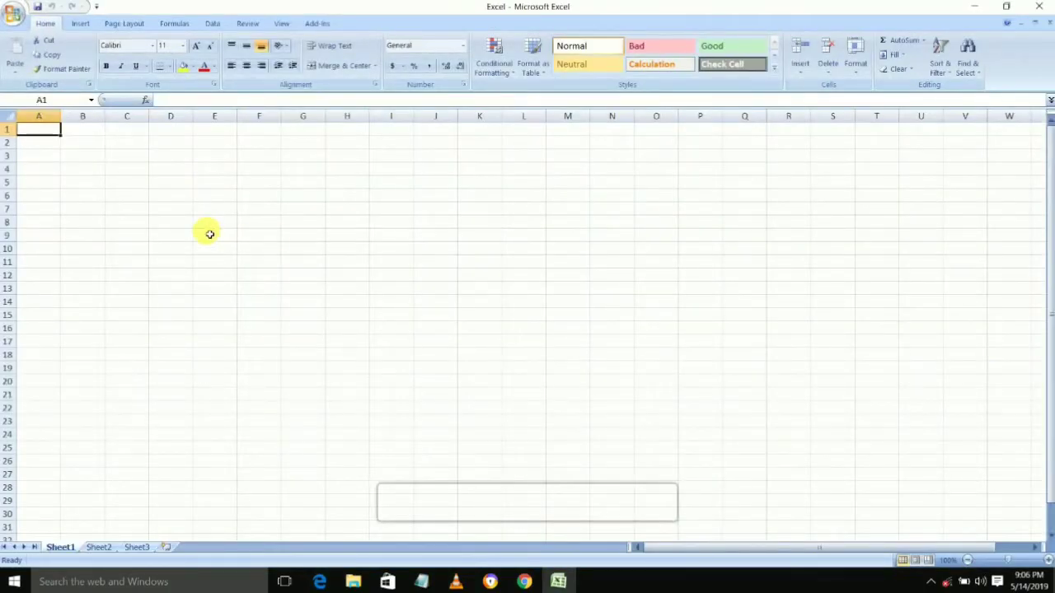
- Zoom in on the sheet and enter a person's name in cell A1
scroll(211, 245, "up", 4)
scroll(214, 245, "up", 1)
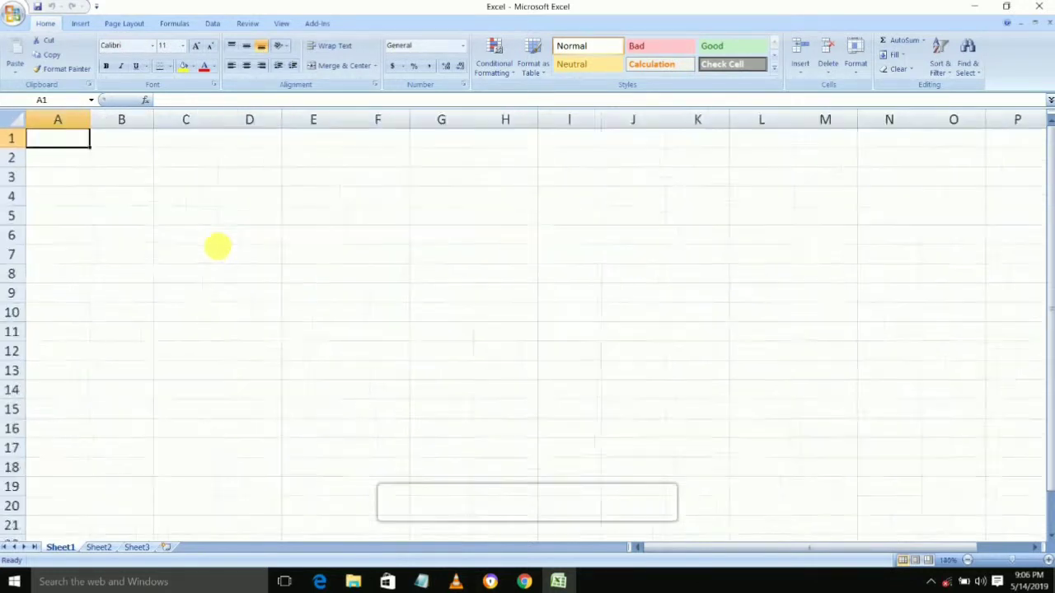
scroll(217, 247, "up", 3)
scroll(218, 246, "up", 2)
scroll(219, 245, "up", 2)
scroll(219, 246, "up", 2)
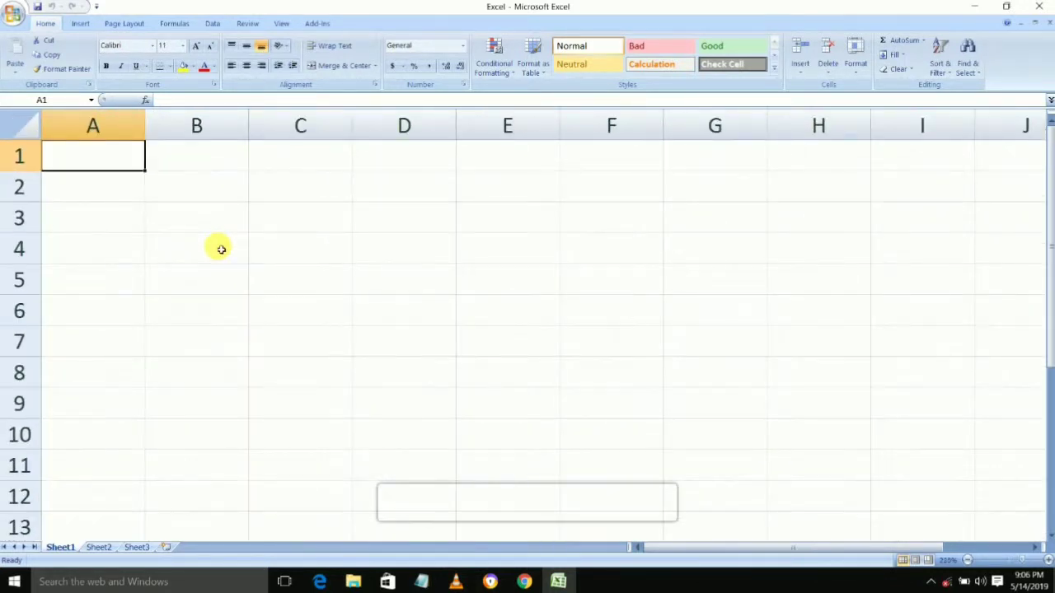
scroll(221, 249, "up", 3)
scroll(221, 249, "up", 2)
scroll(220, 249, "up", 1)
scroll(221, 249, "up", 1)
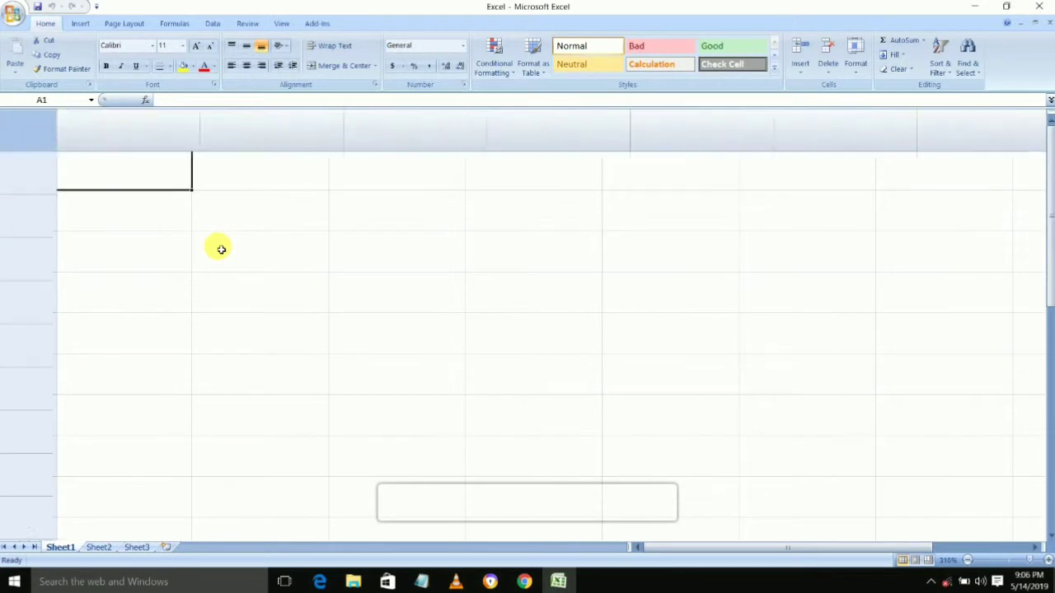
scroll(221, 249, "up", 1)
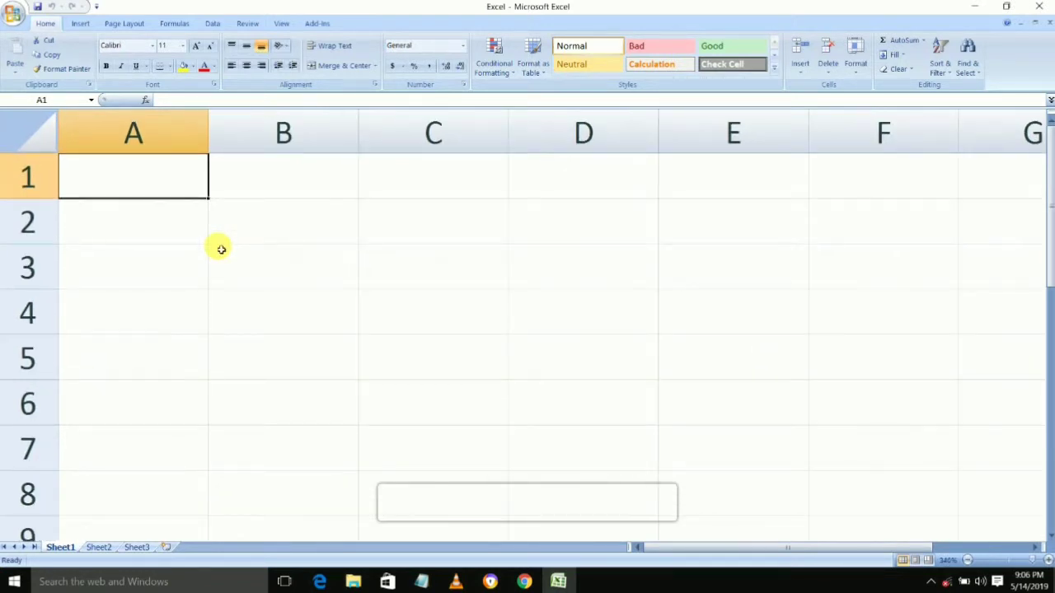
type("Gufran ")
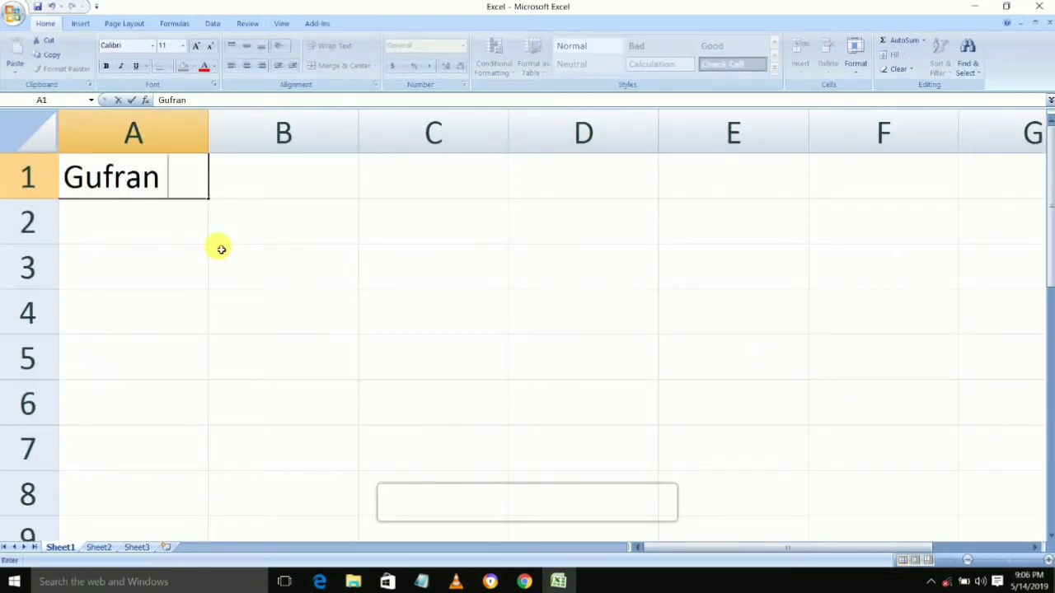
type("Typist")
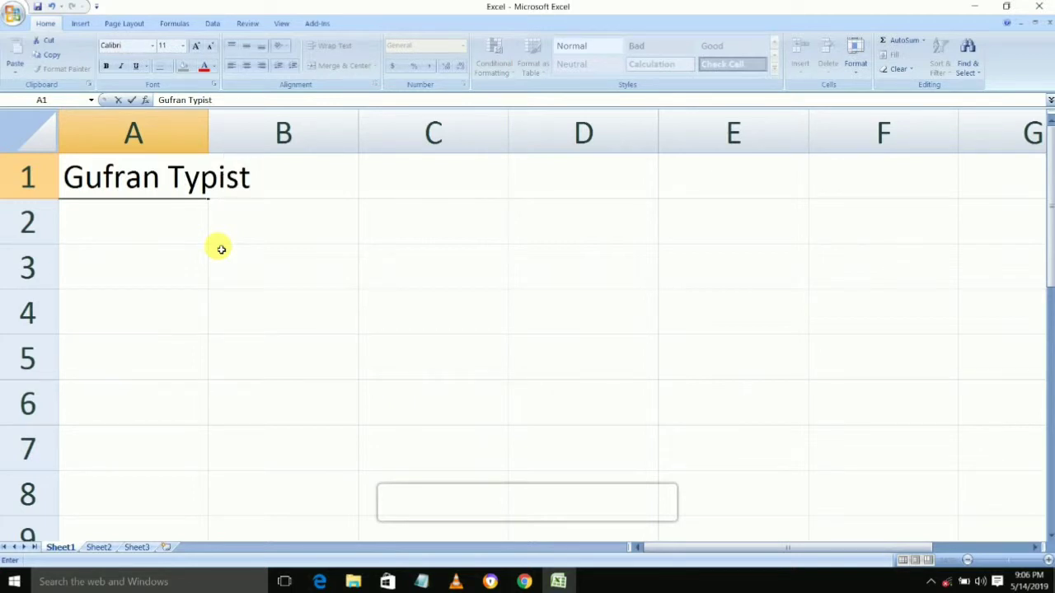
key("Return")
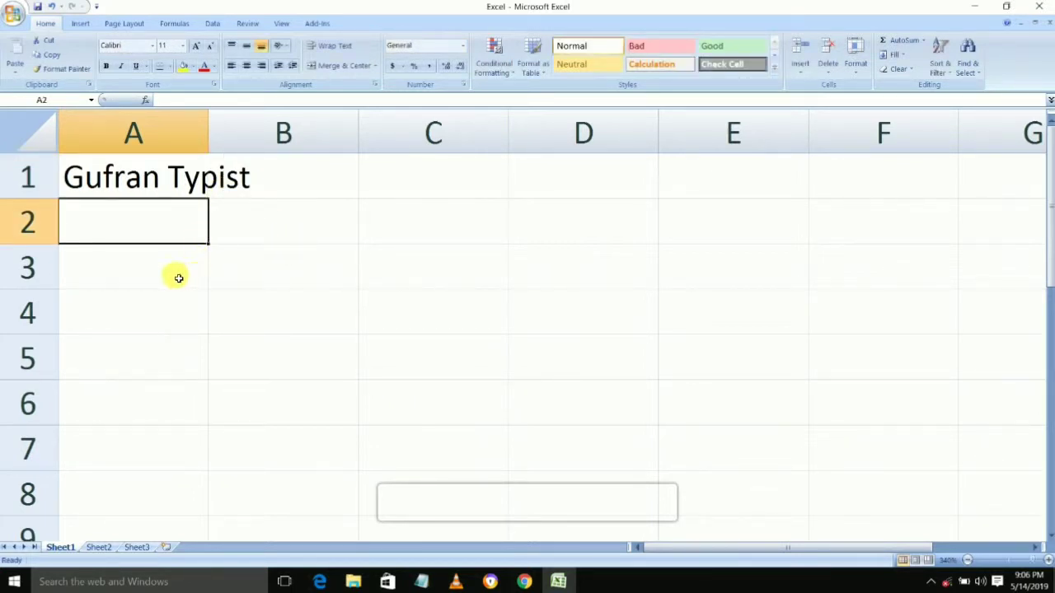
- Select the nearby cells A2:A4, B2 and B3
left_click_drag(175, 276, 165, 176)
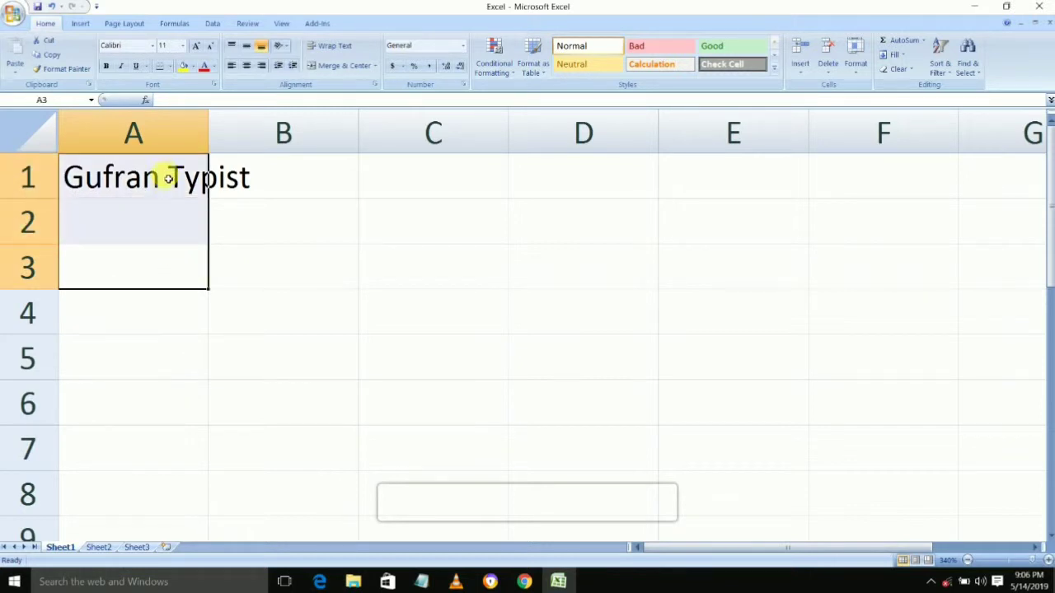
left_click(256, 214)
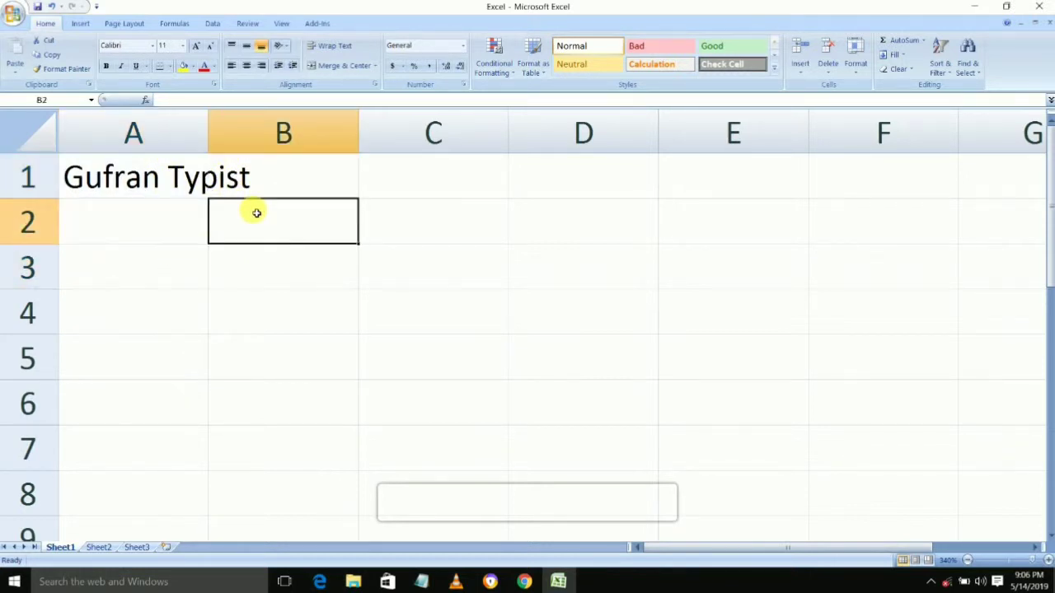
left_click(155, 262)
left_click_drag(153, 231, 145, 300)
left_click(266, 288)
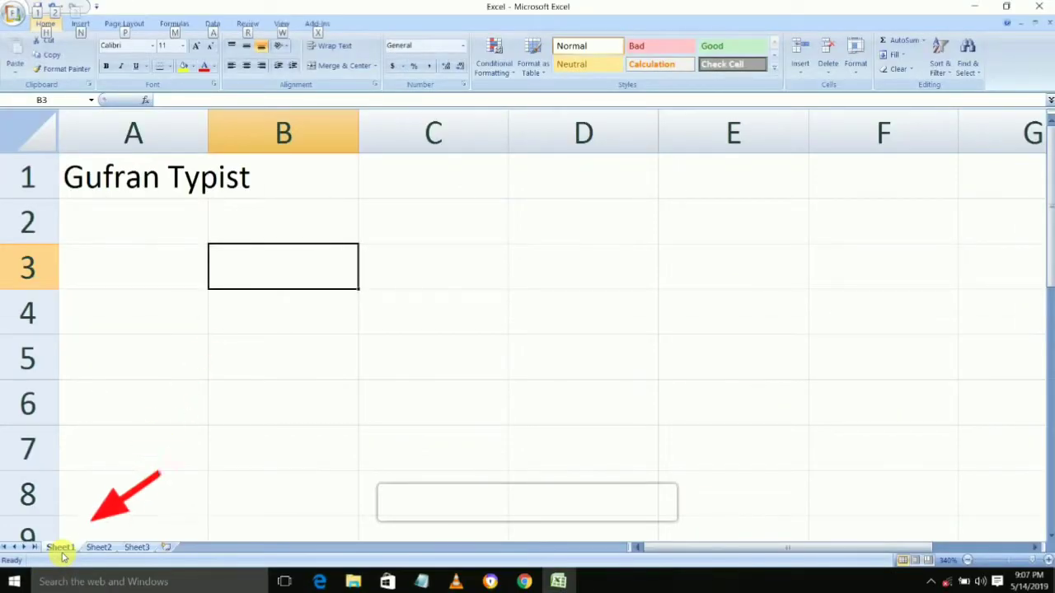
- Open Sheet1's code and create an empty Worksheet_SelectionChange procedure from the Worksheet object
right_click(60, 548)
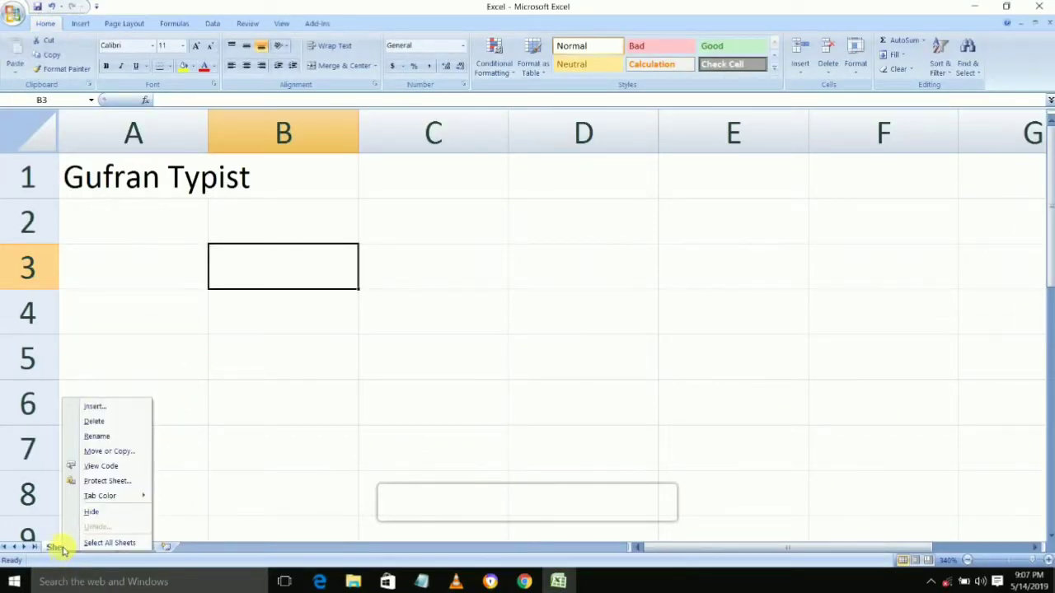
mouse_move(103, 495)
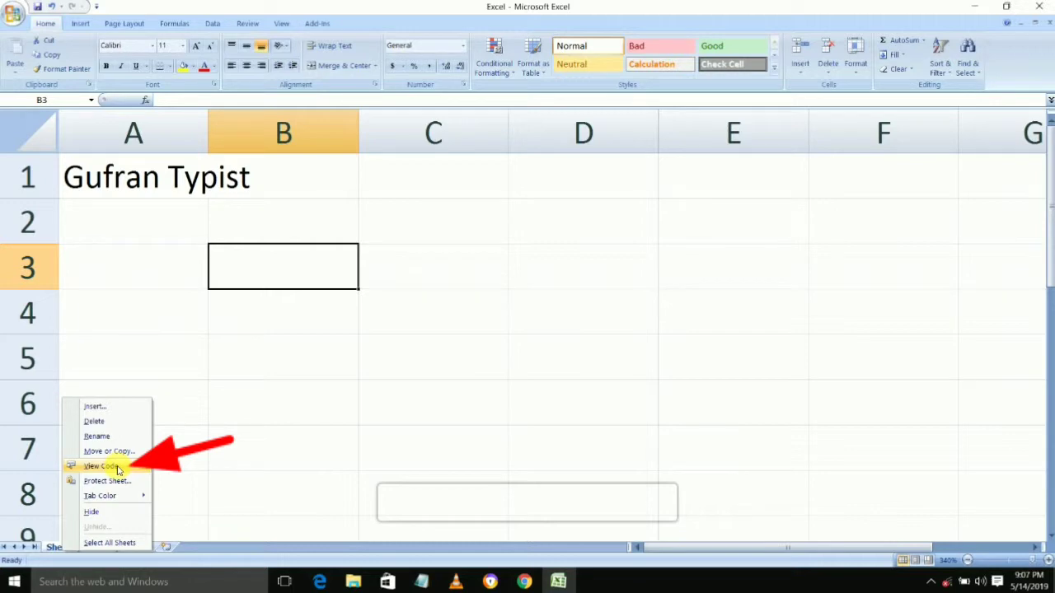
left_click(118, 467)
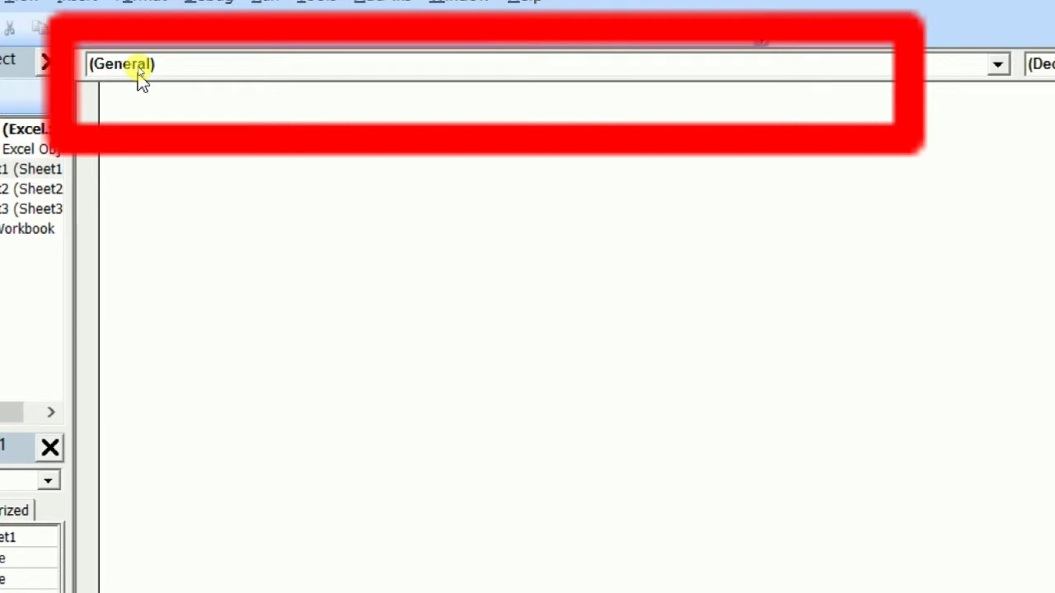
left_click(140, 66)
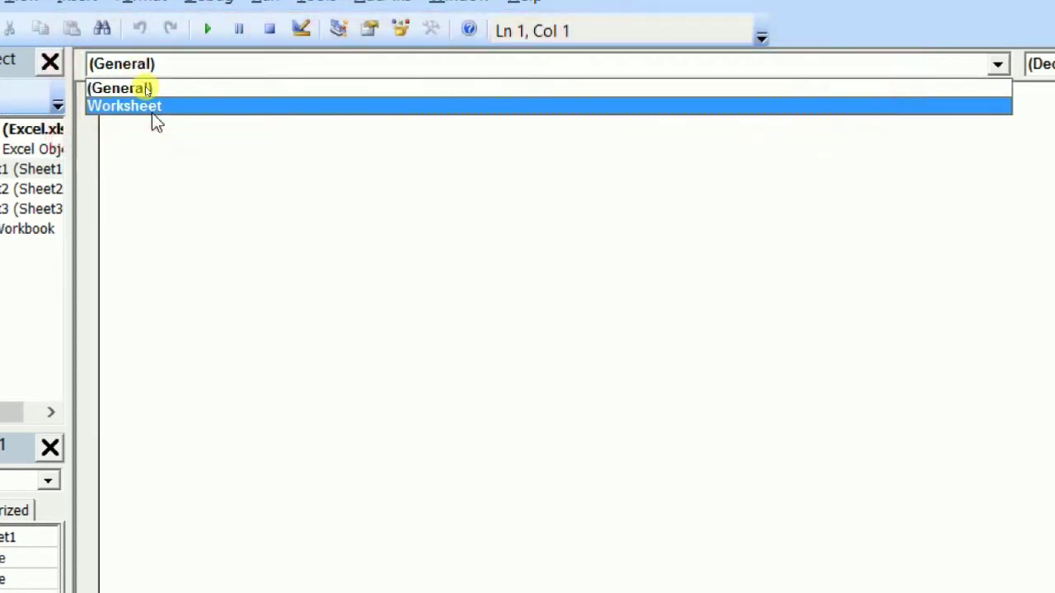
left_click(151, 106)
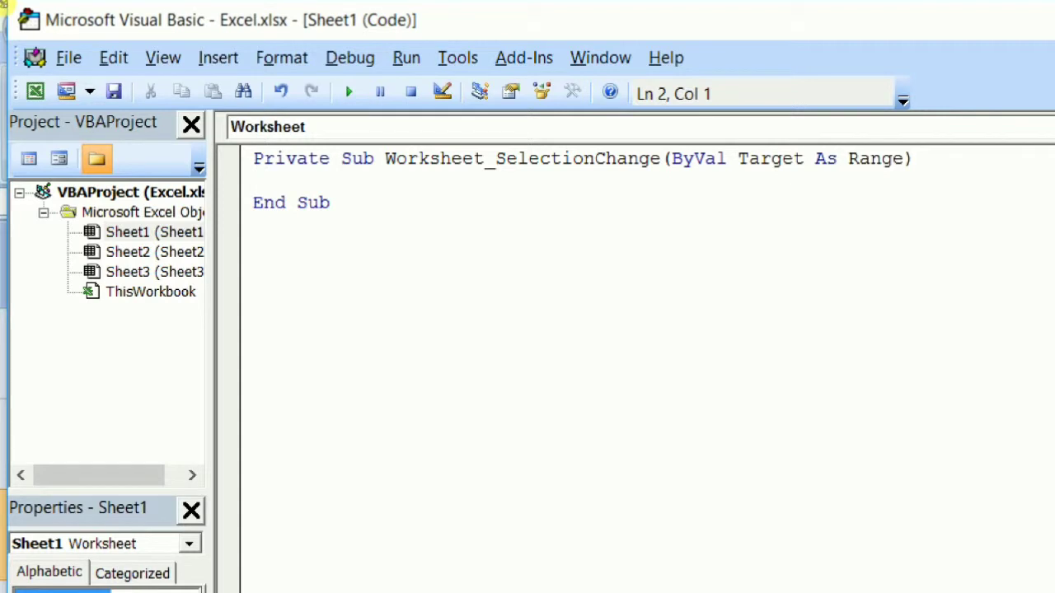
- Write cells.EntireColumn.AutoFit inside the Worksheet_SelectionChange procedure
type("cells")
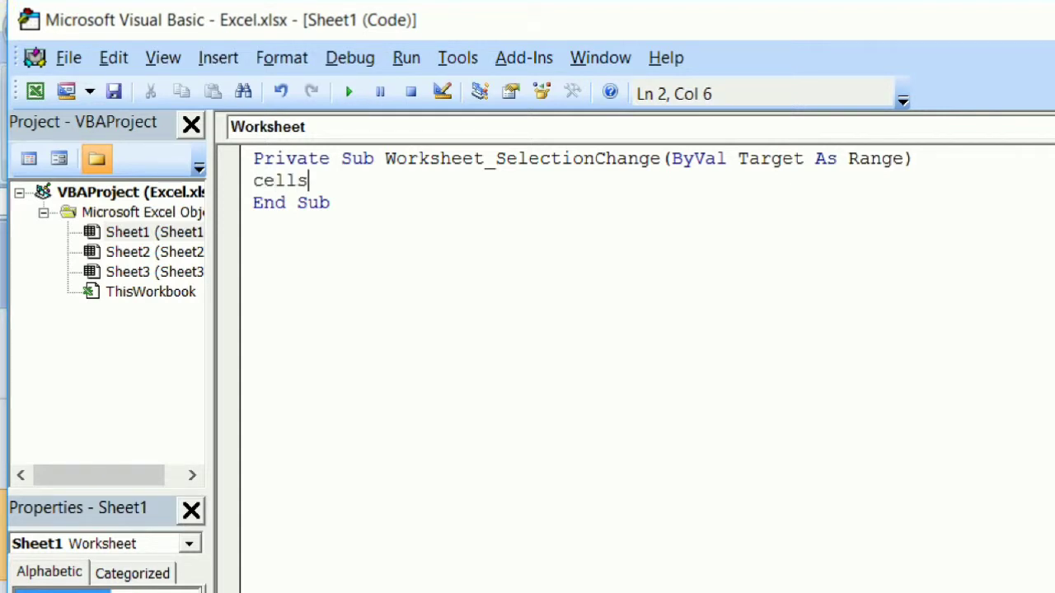
type(".")
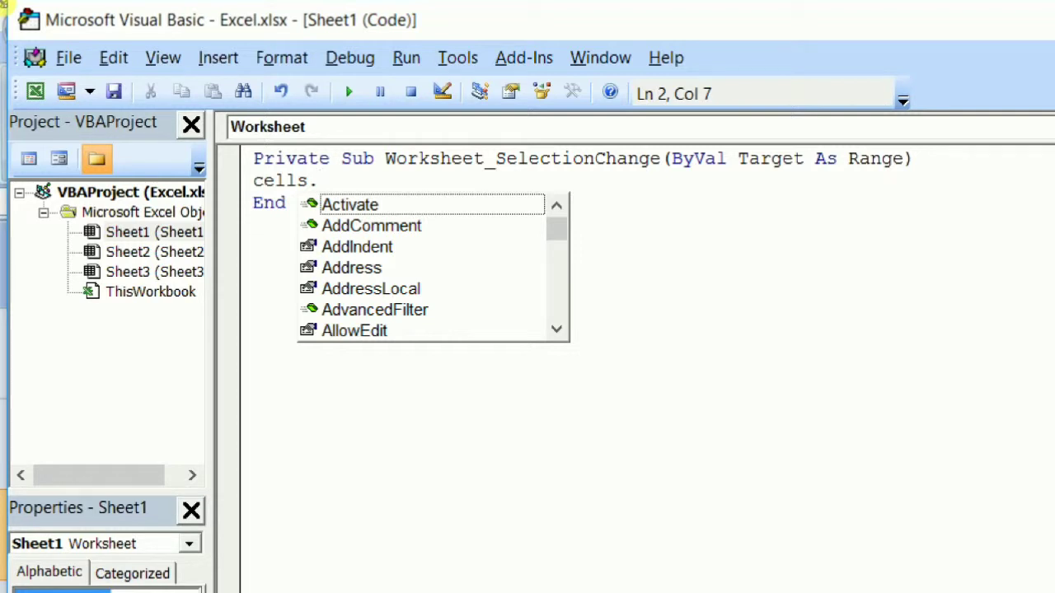
type("entirec")
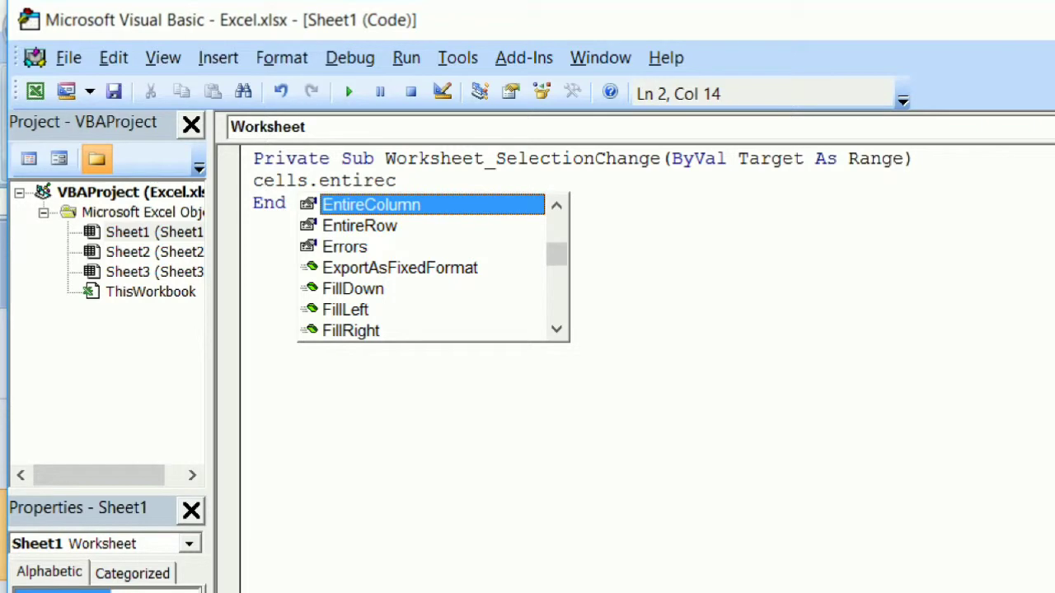
key("Tab")
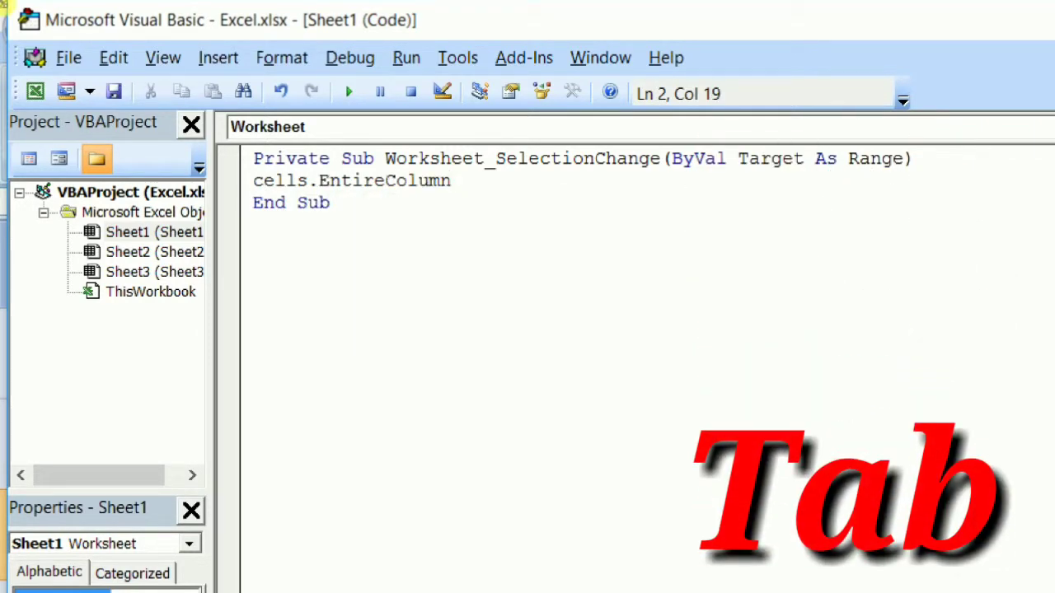
type(".")
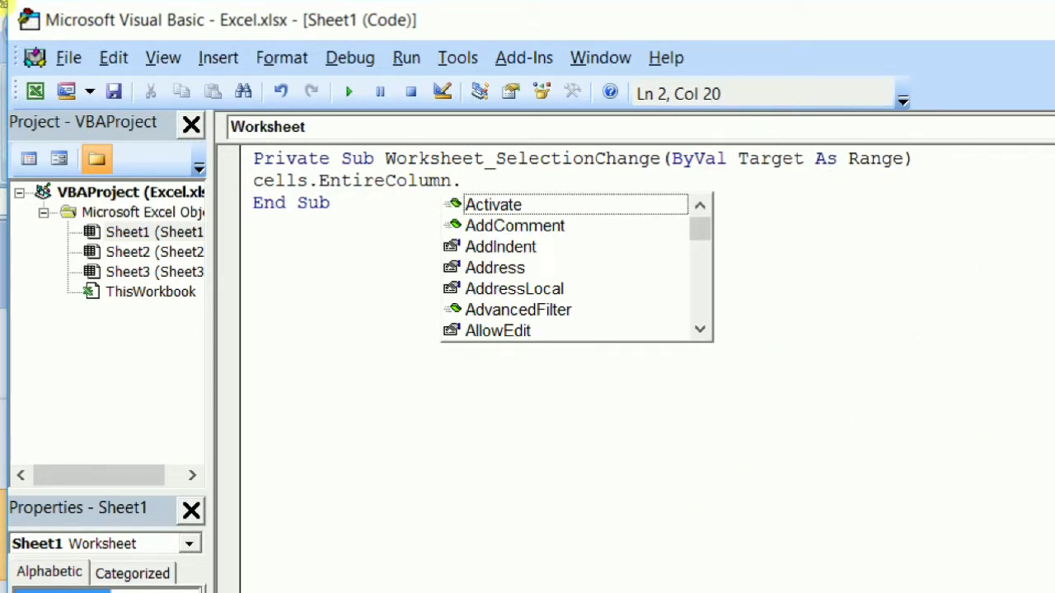
type("au")
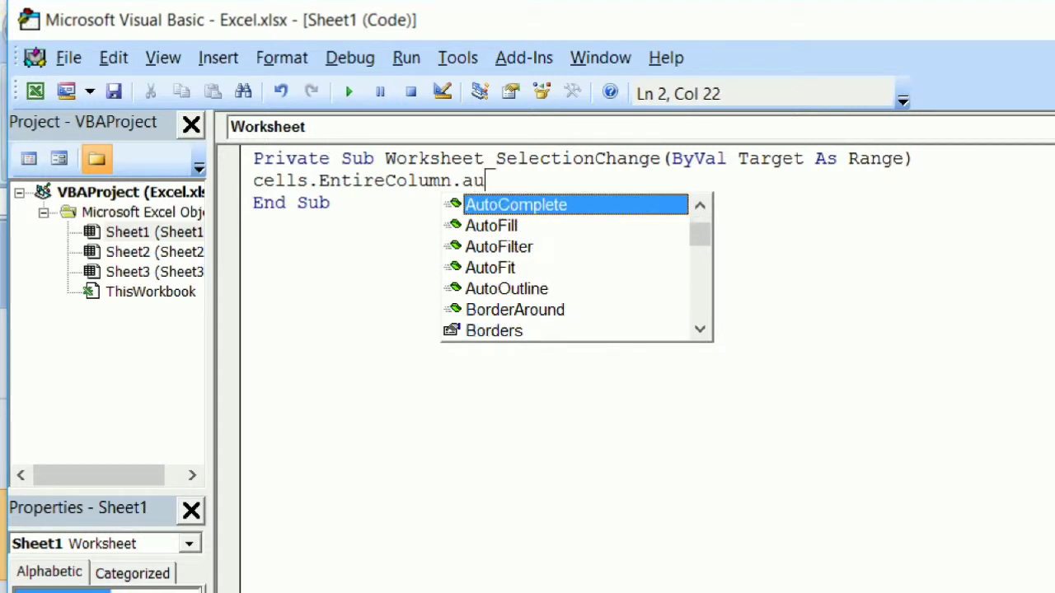
type("tof")
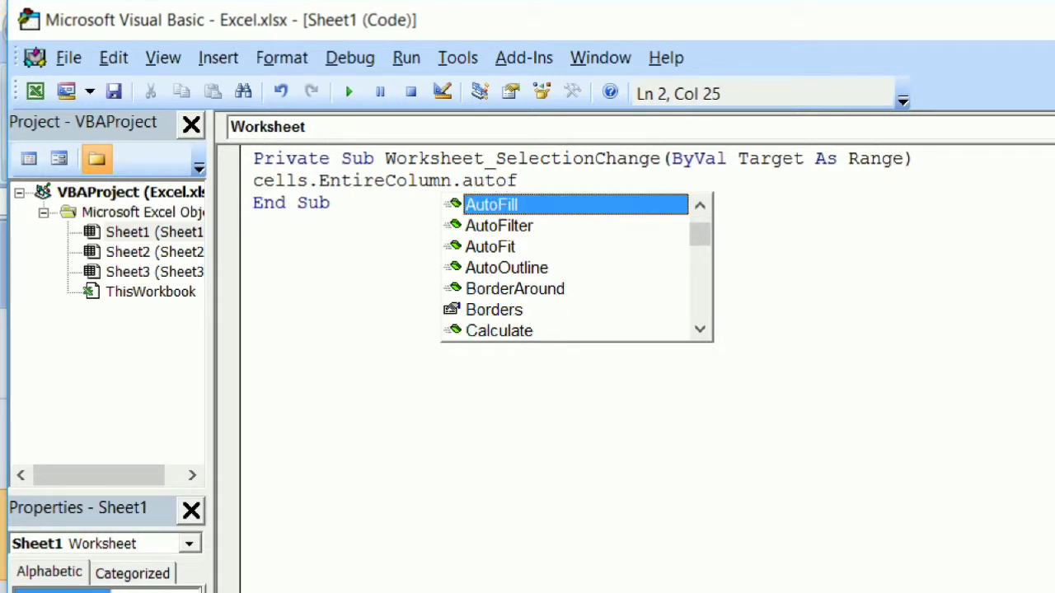
key("Down")
key("Down")
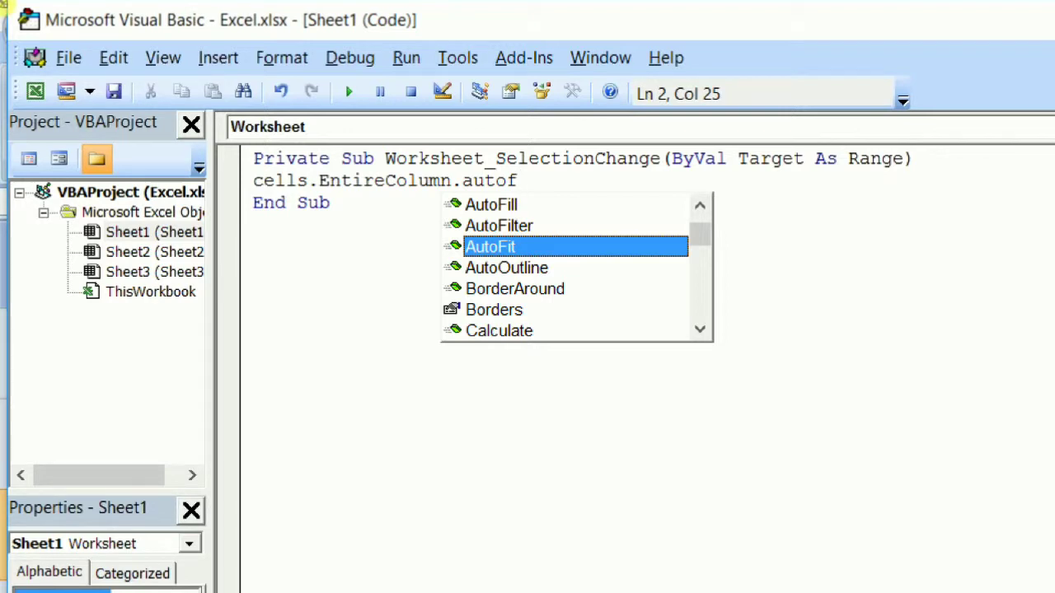
key("Tab")
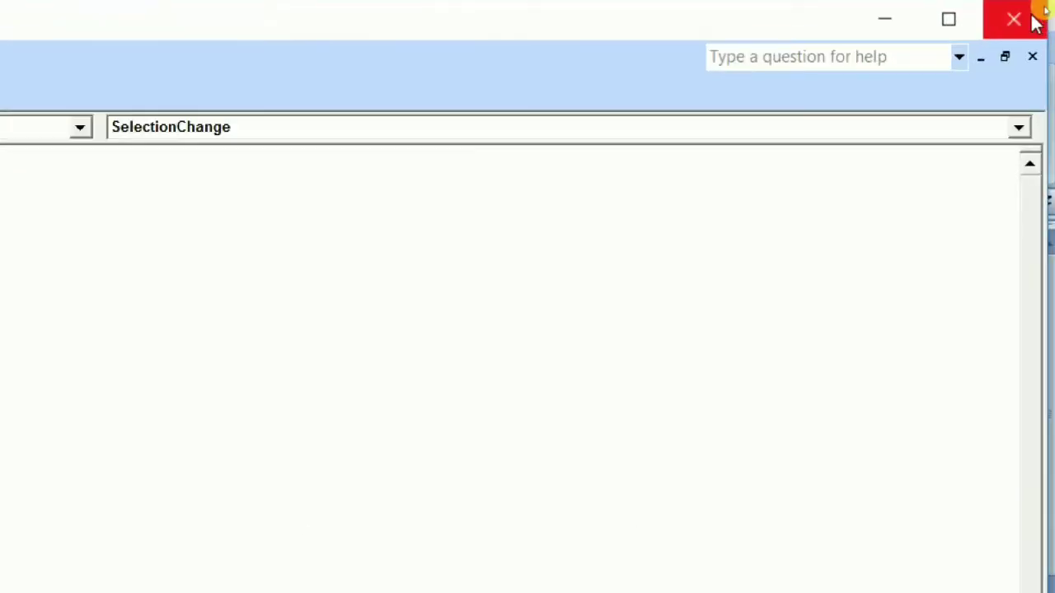
- Close the VBA editor and clear the old entry from A1:B4
left_click(1037, 23)
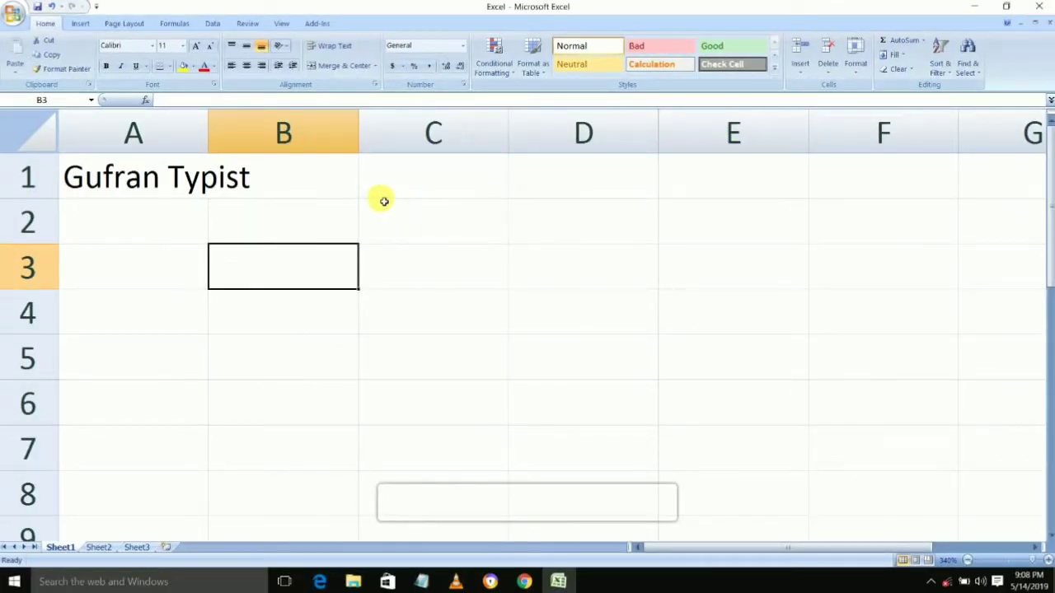
left_click(454, 226)
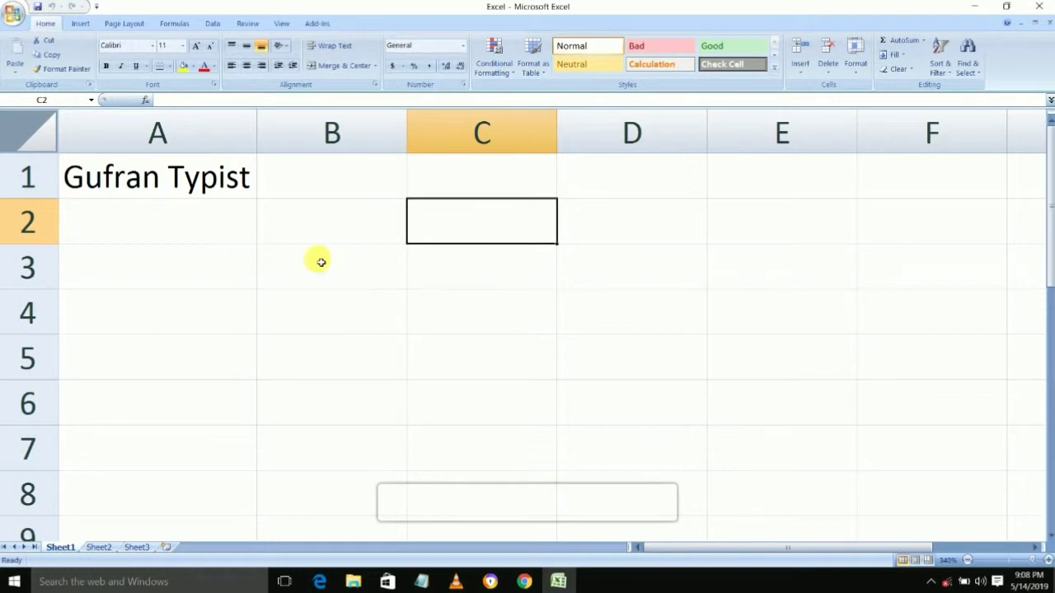
left_click(373, 230)
left_click_drag(322, 292, 135, 161)
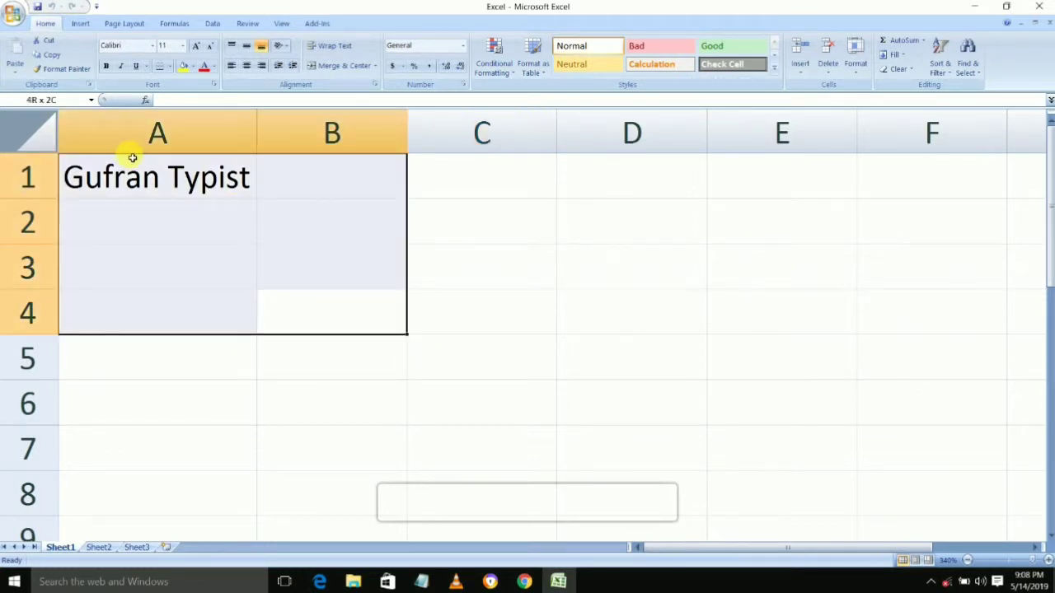
key("Delete")
- Enter 1 in cell B2
left_click(329, 271)
left_click(302, 230)
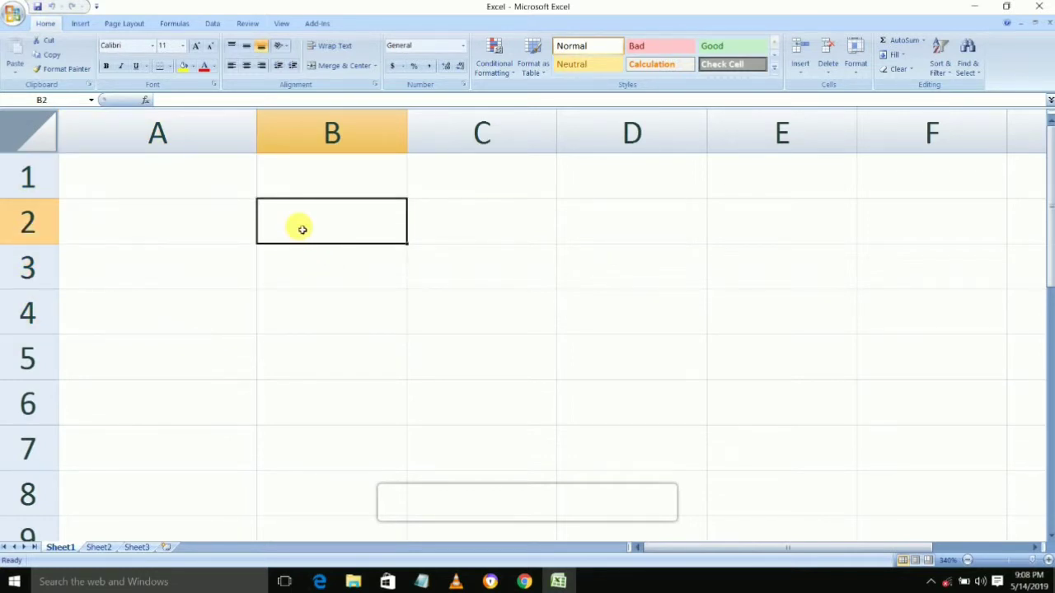
type("1")
key("Return")
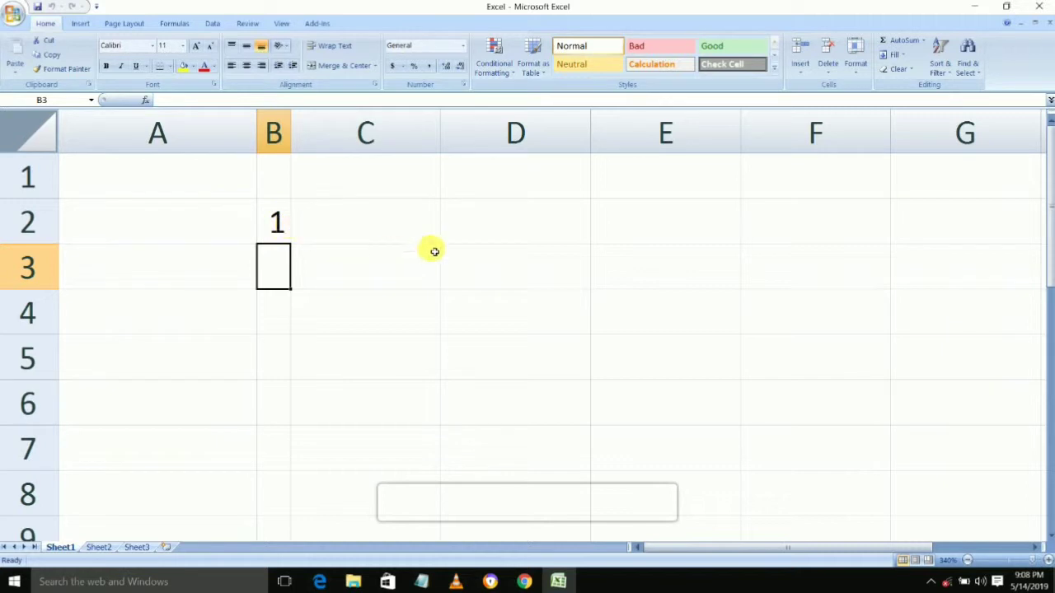
- Enter 'computer skill knowledge' in D3 and 'What is your name' in C5
left_click(467, 268)
type("co")
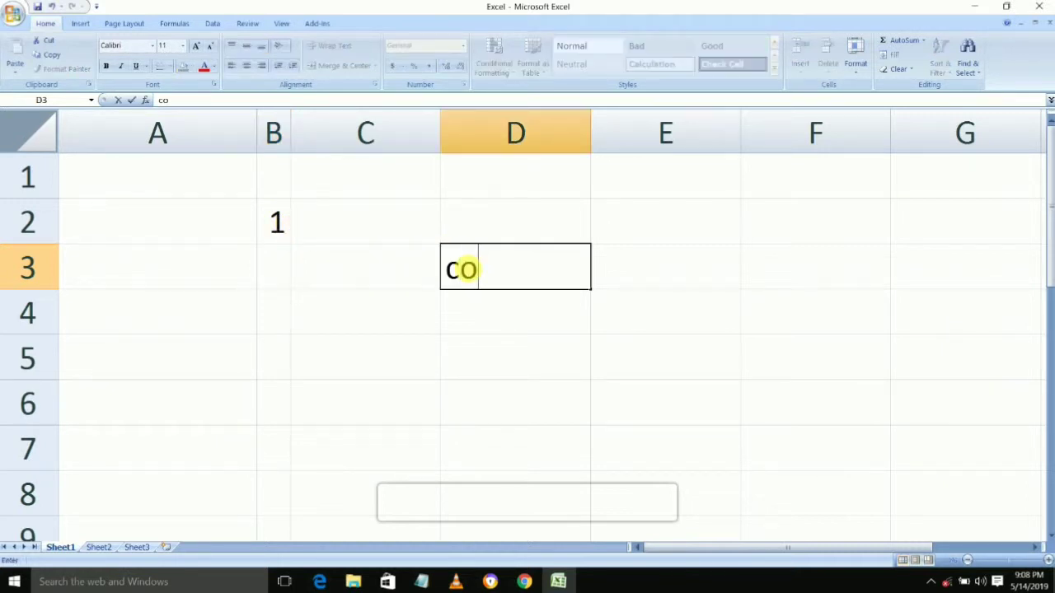
type("mputer skill ")
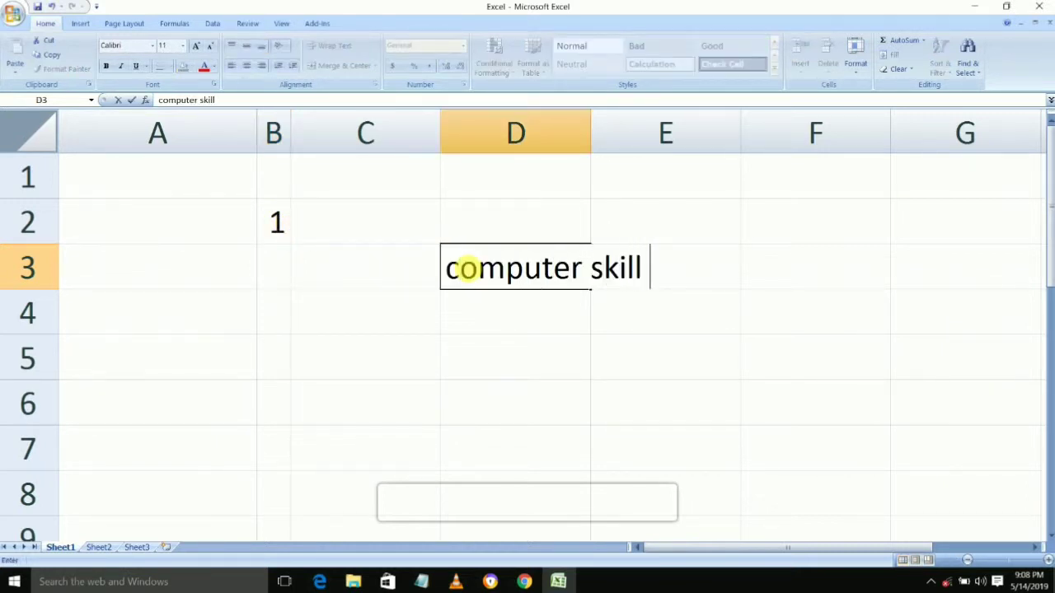
type("knowledge")
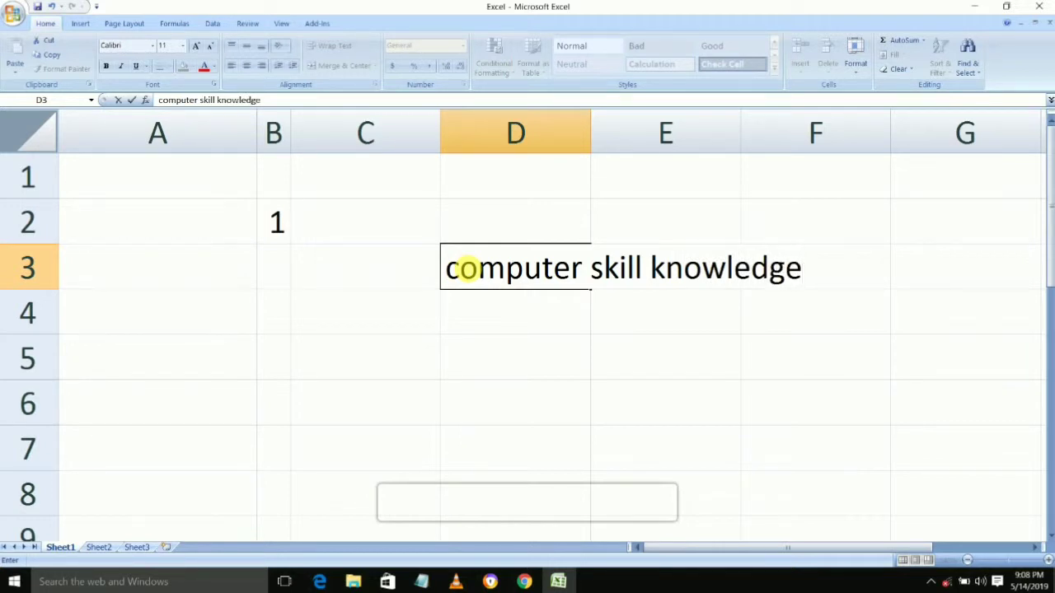
key("Return")
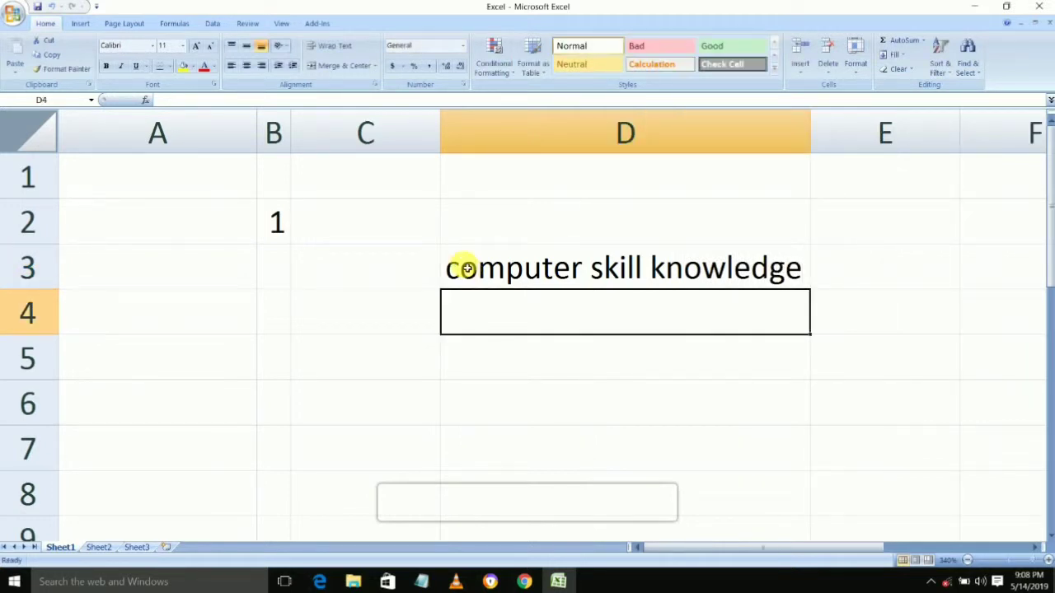
left_click(462, 272)
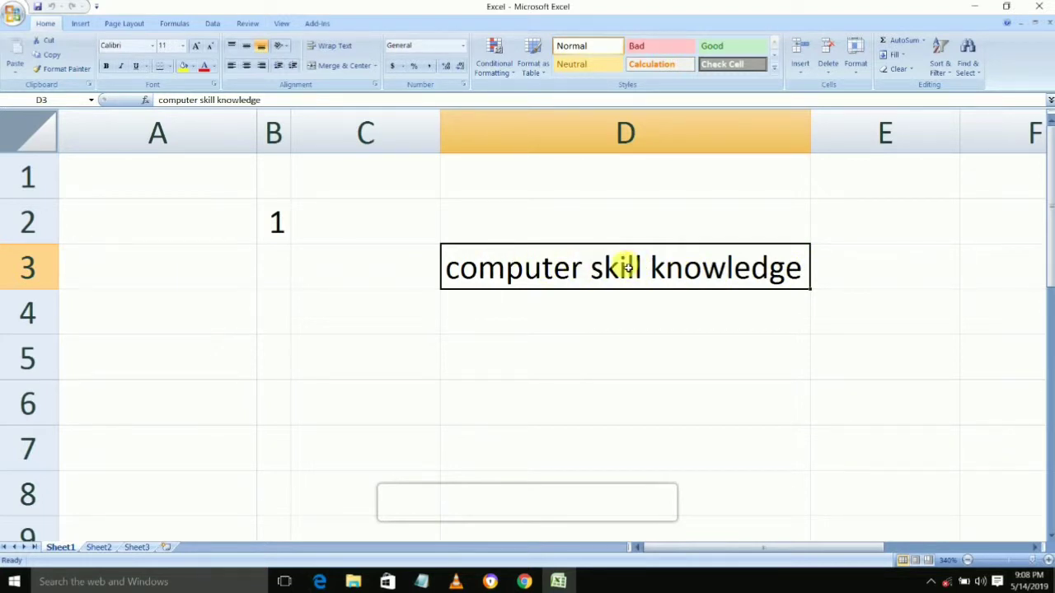
left_click(383, 373)
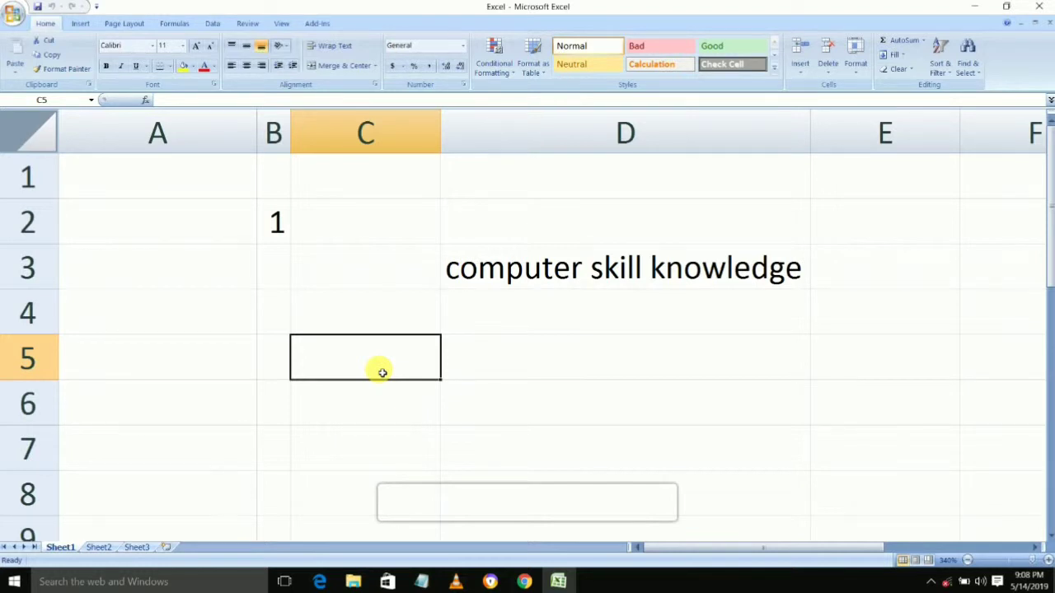
type("What is")
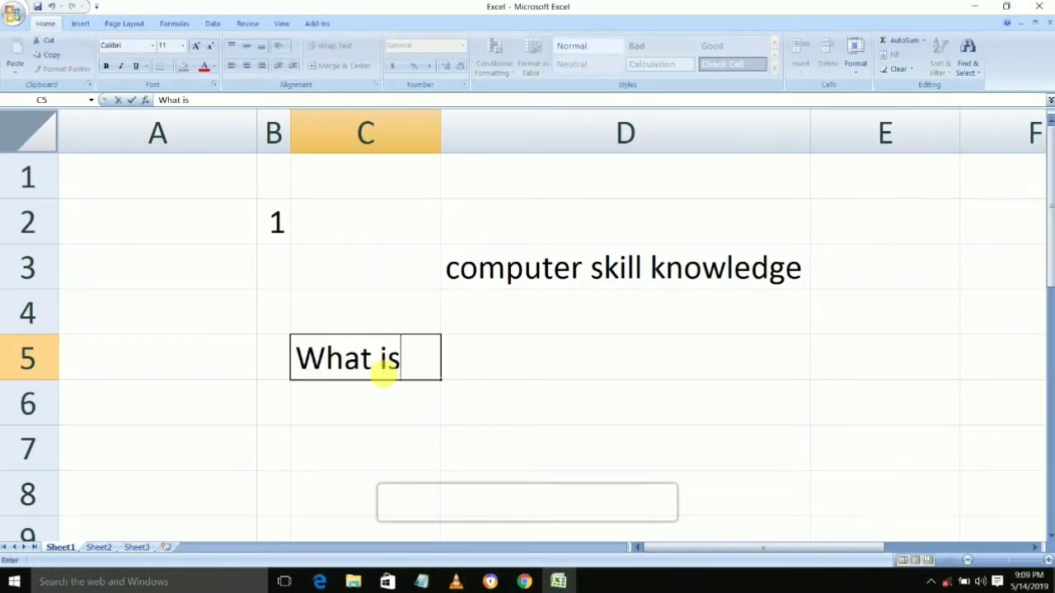
type(" your name")
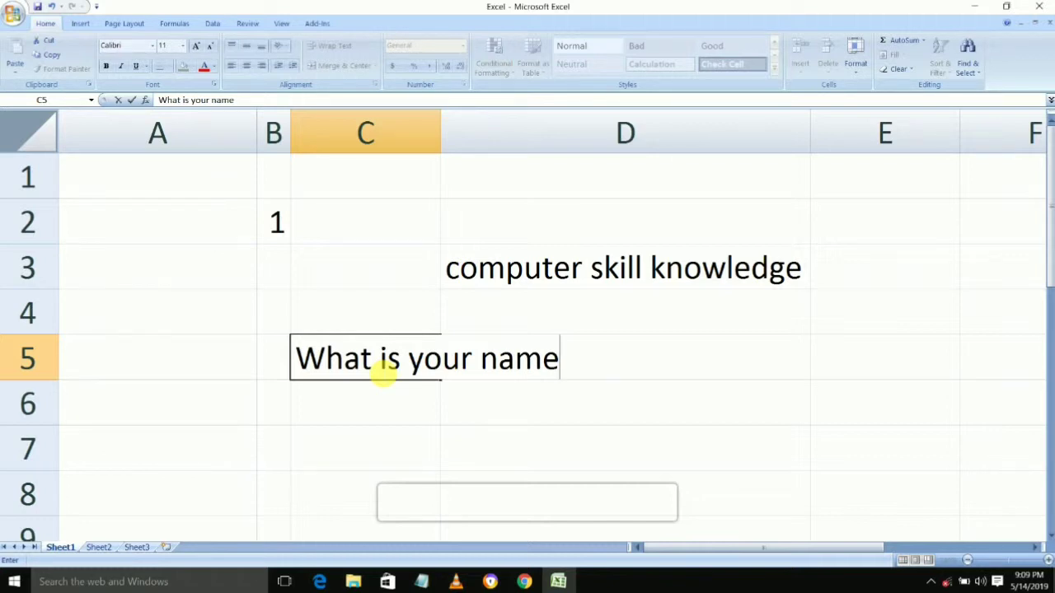
key("Return")
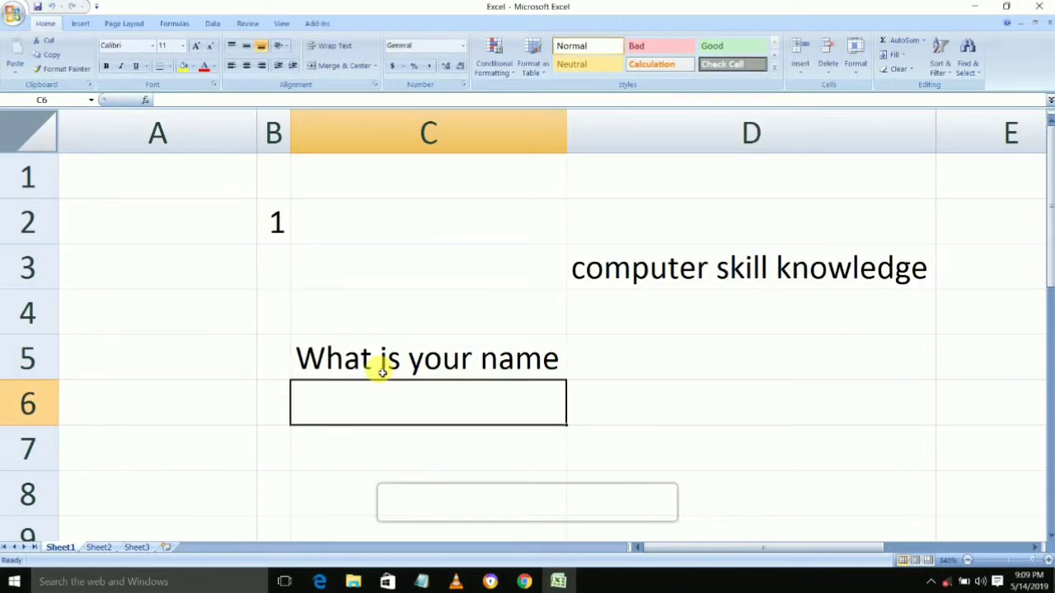
left_click(332, 361)
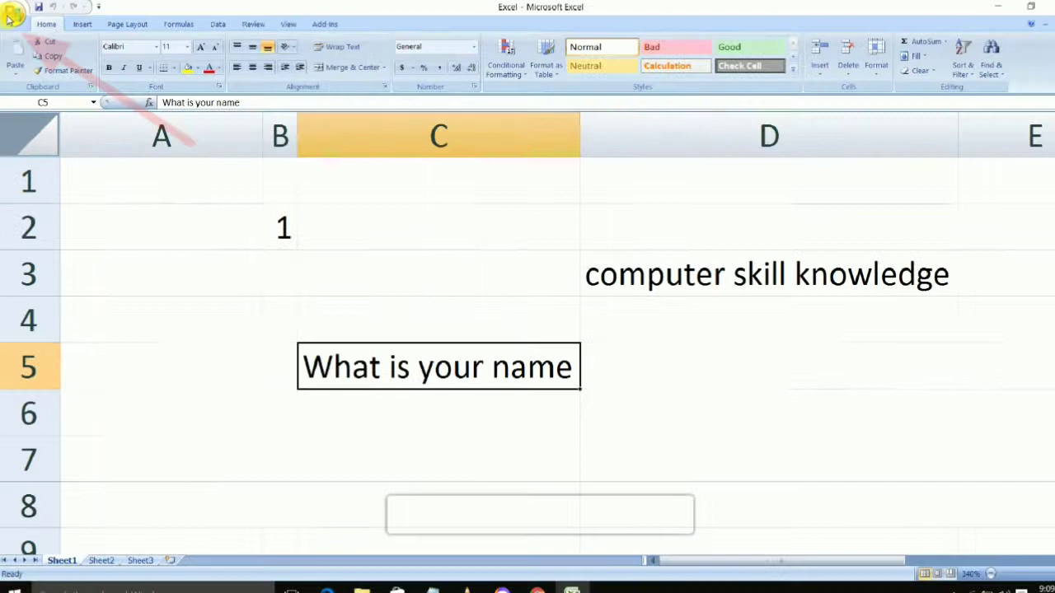
- Save to the Desktop as macro-enabled workbook 'Skill Knowledge', accepting the privacy warning
left_click(13, 15)
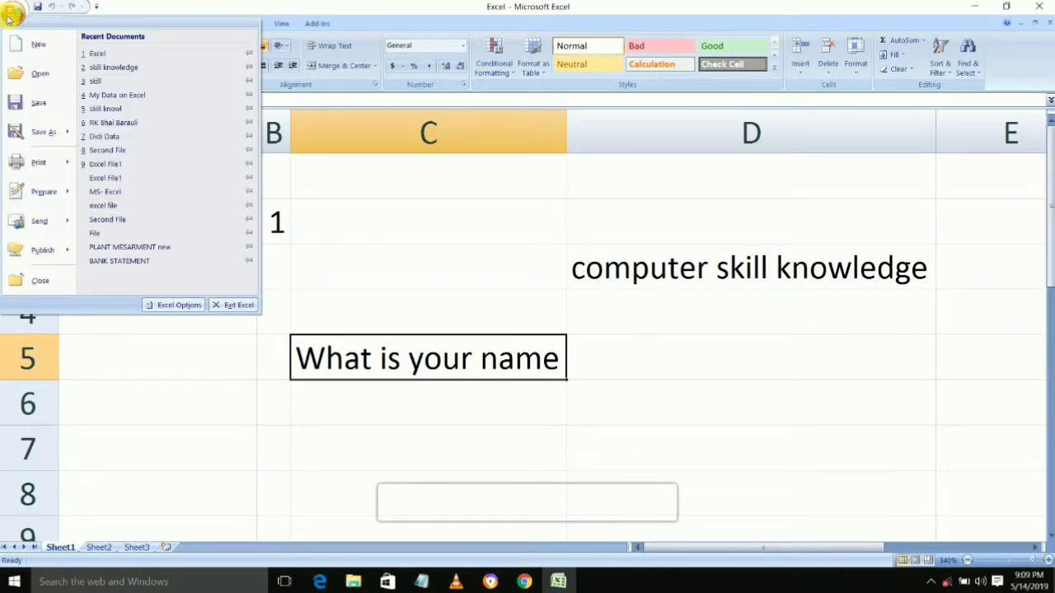
mouse_move(48, 131)
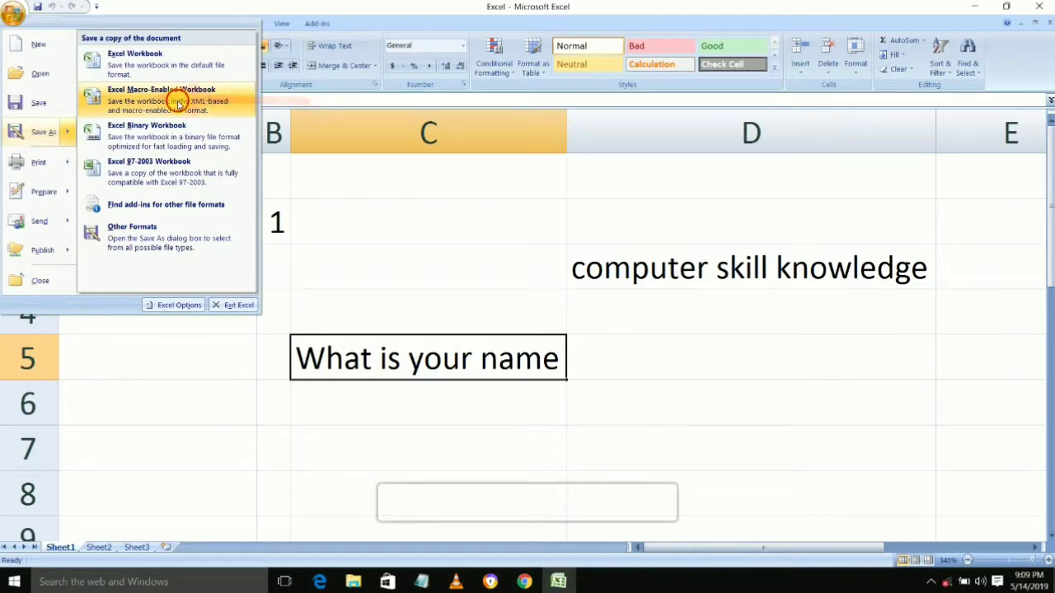
left_click(177, 103)
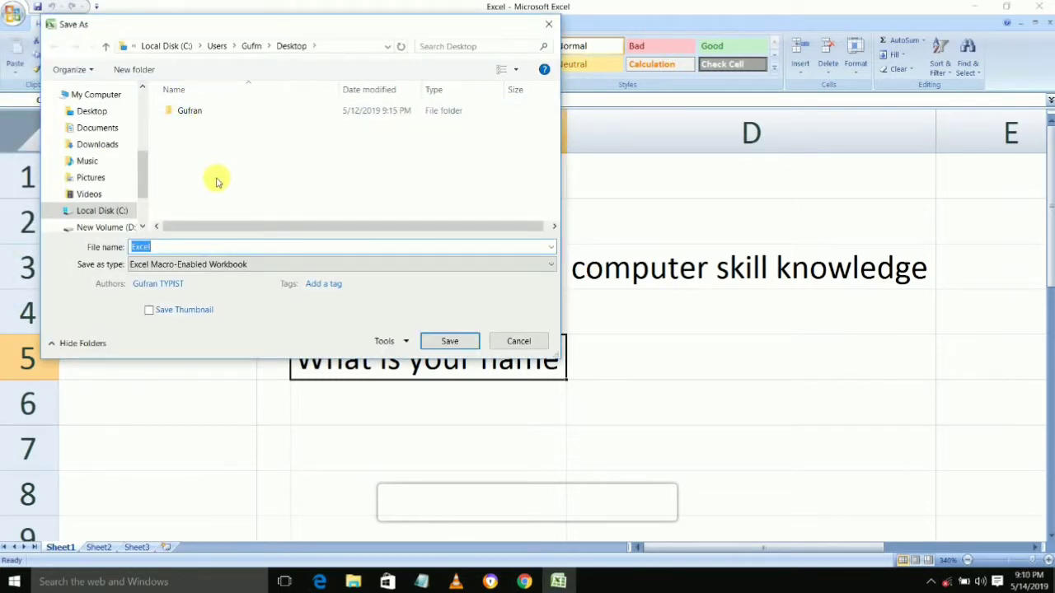
type("S")
type("kill ")
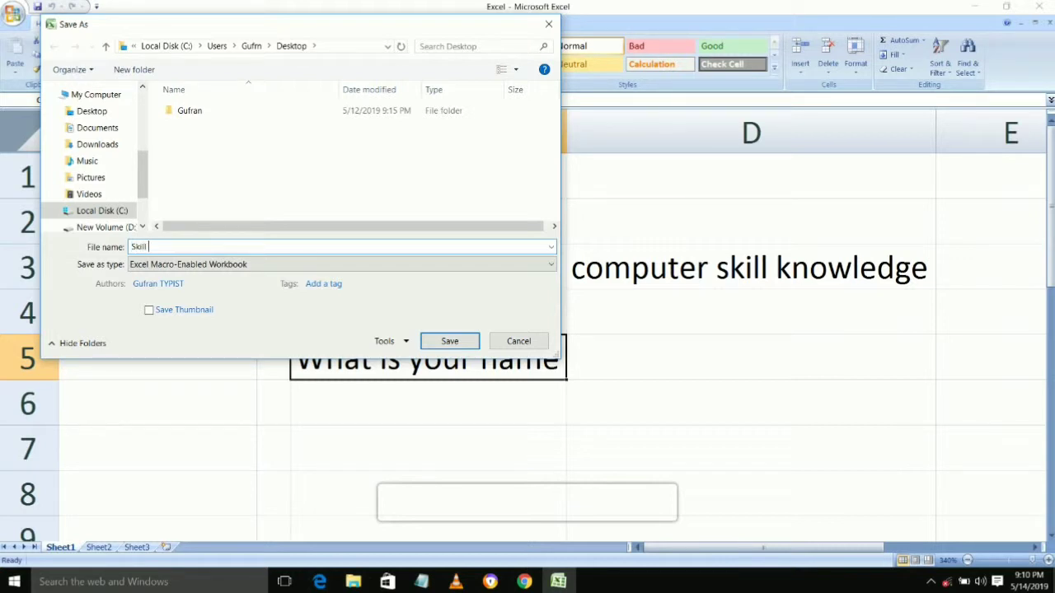
type("Knowledg")
type("e")
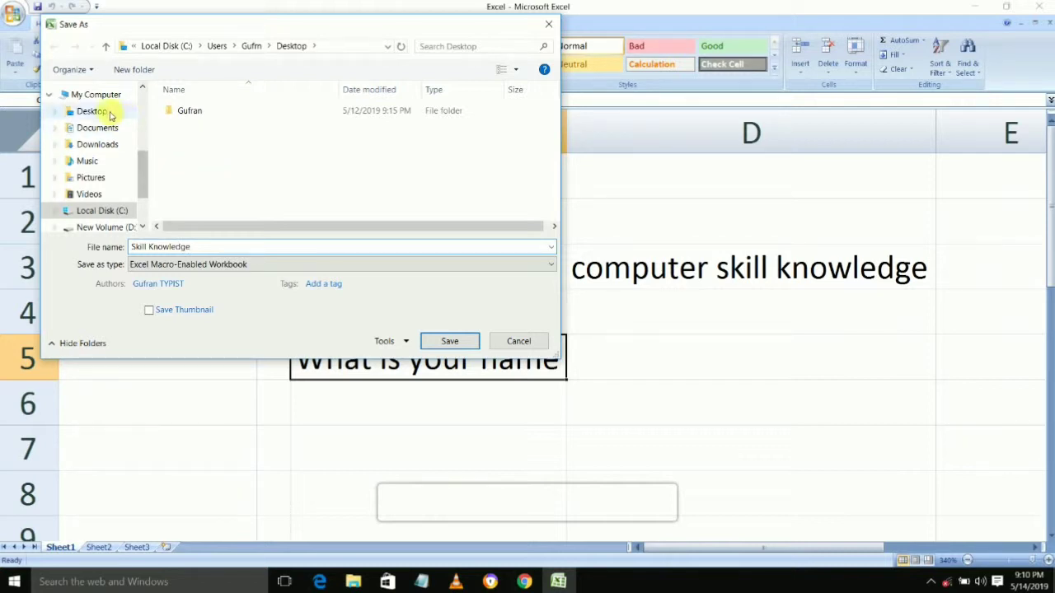
left_click(106, 116)
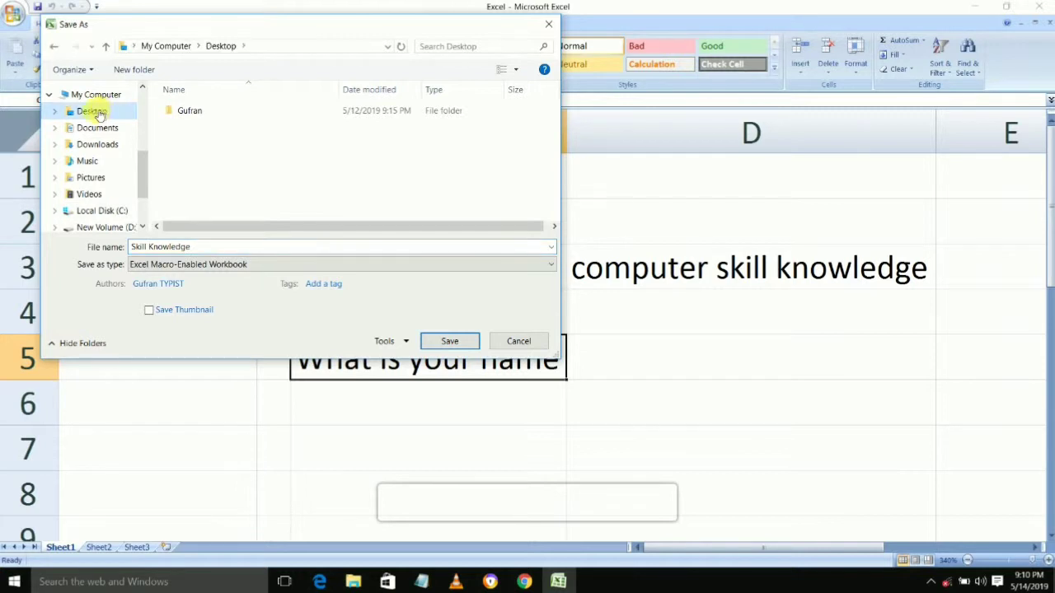
left_click(449, 341)
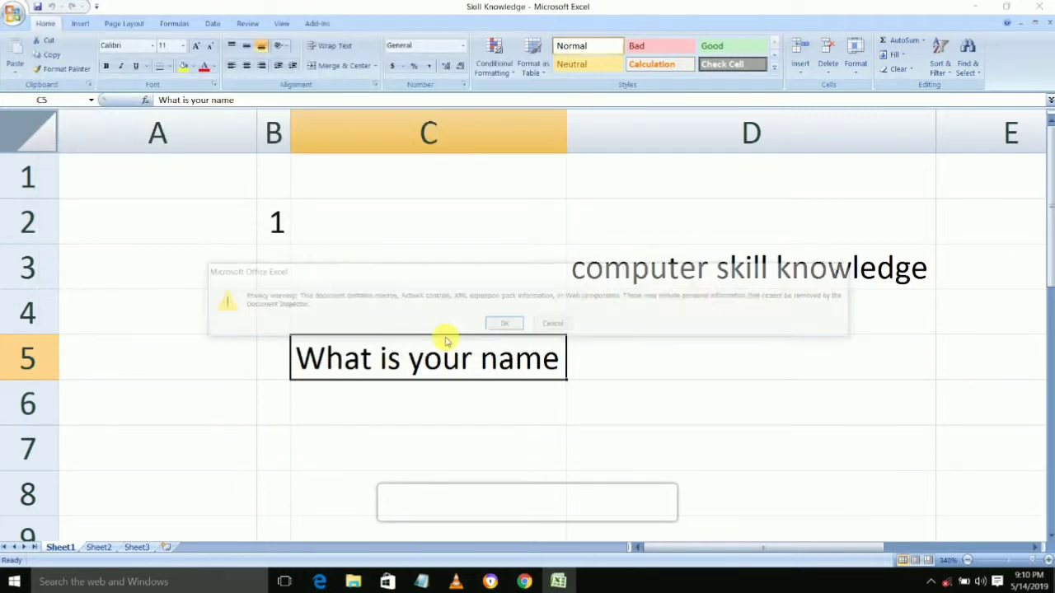
left_click(504, 324)
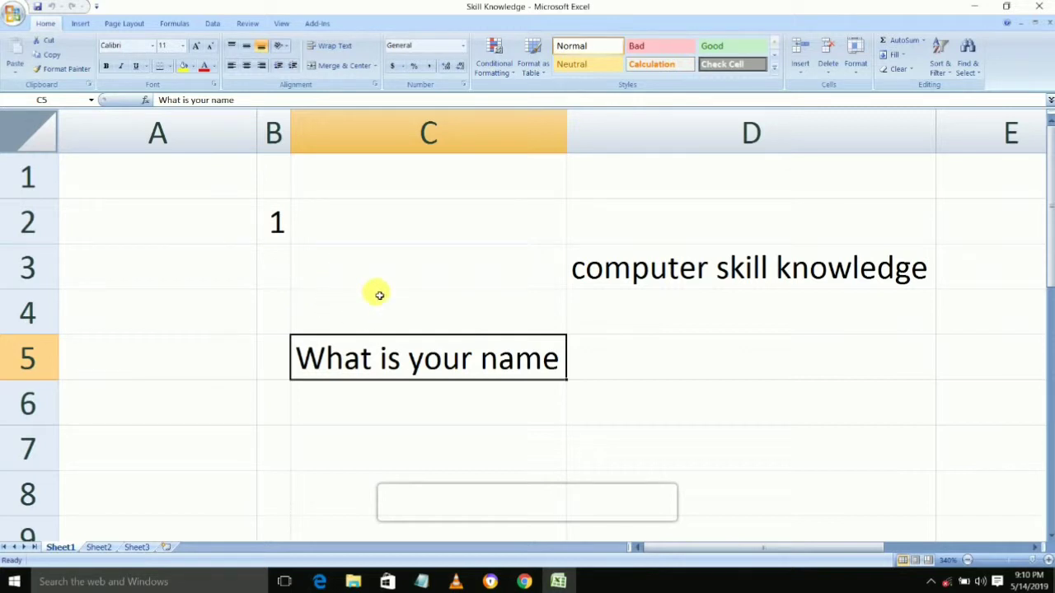
- Clear the contents of A1:D5 and return to cell A1
left_click_drag(248, 188, 769, 376)
key("Delete")
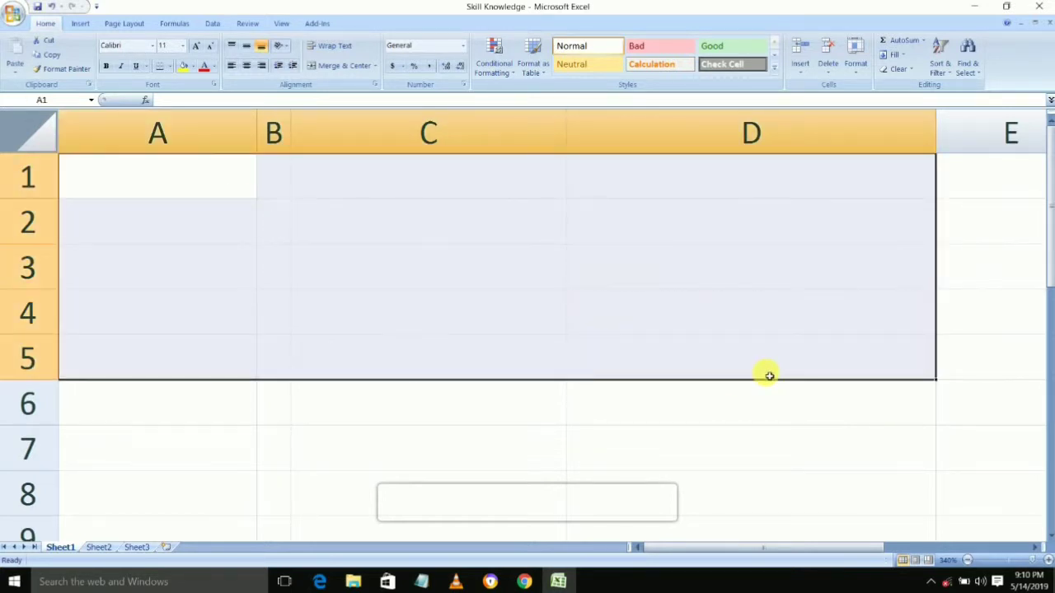
left_click(492, 400)
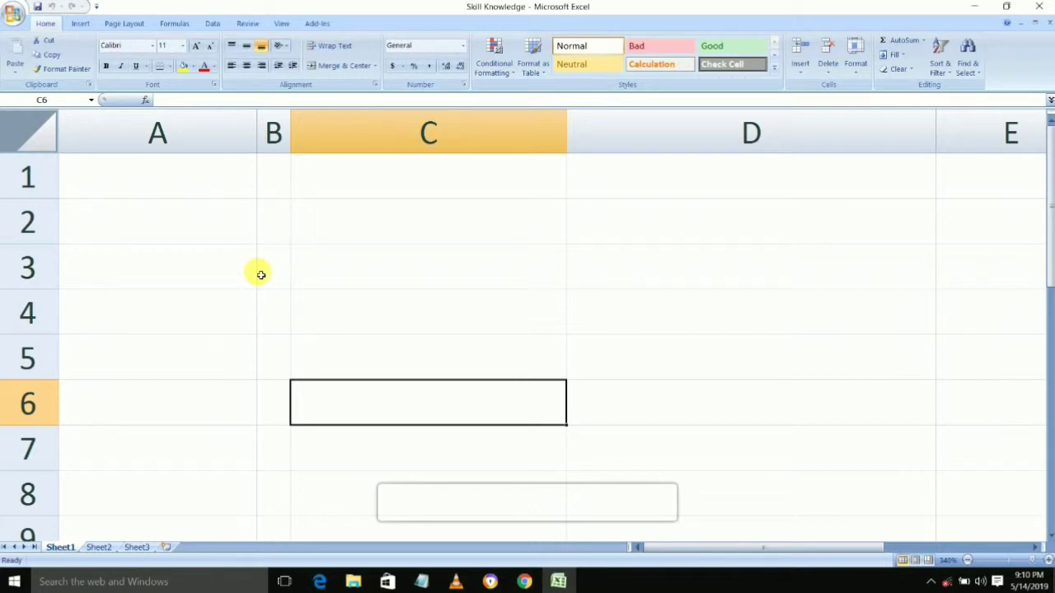
left_click(190, 197)
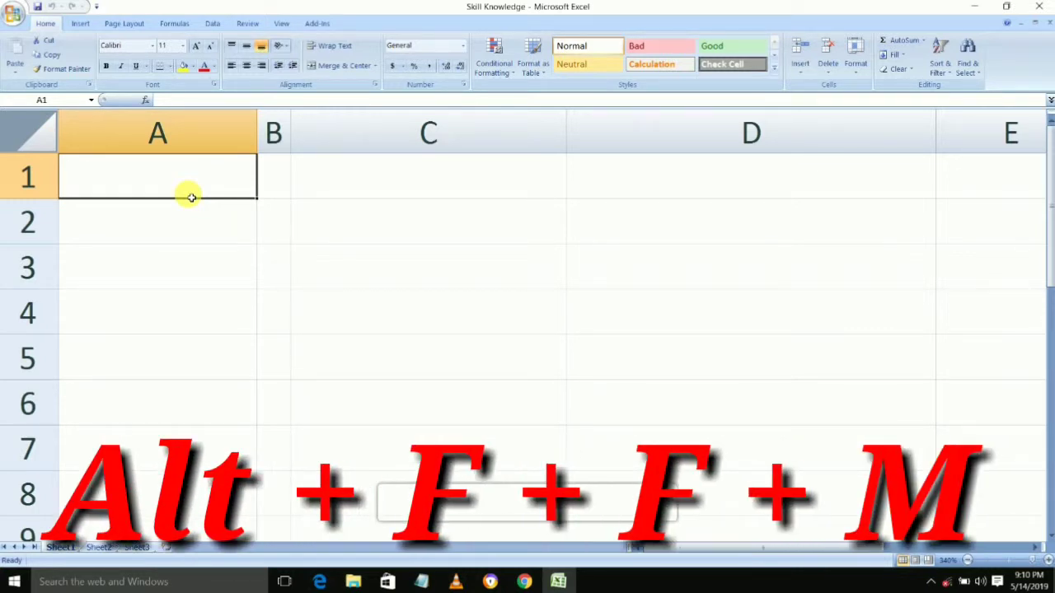
- Run the Alt, F, M macro-enabled Save As shortcut, then dismiss the prompt
key("alt")
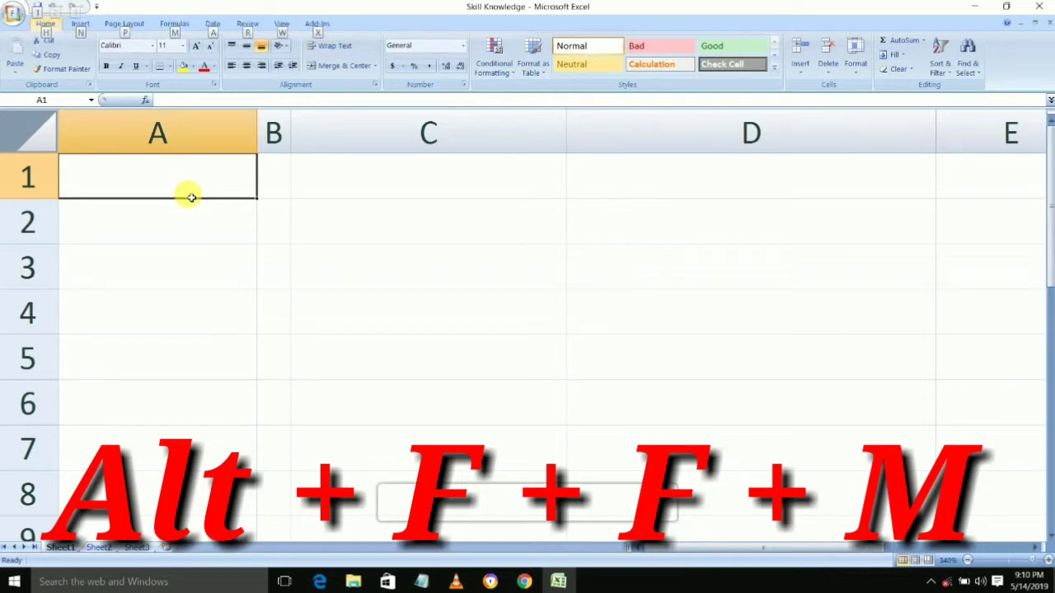
key("f")
key("f")
key("m")
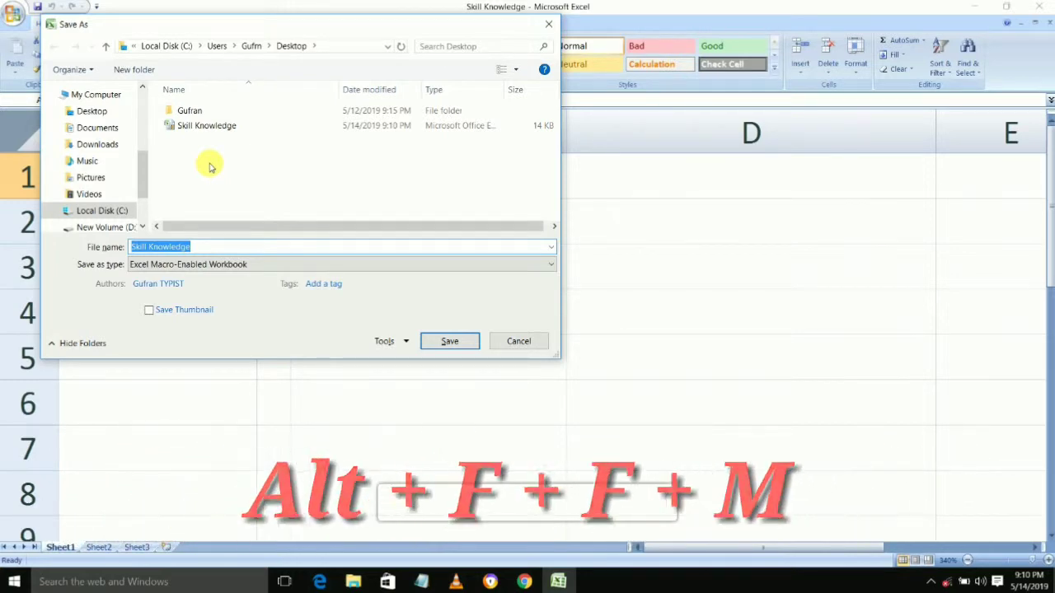
key("Escape")
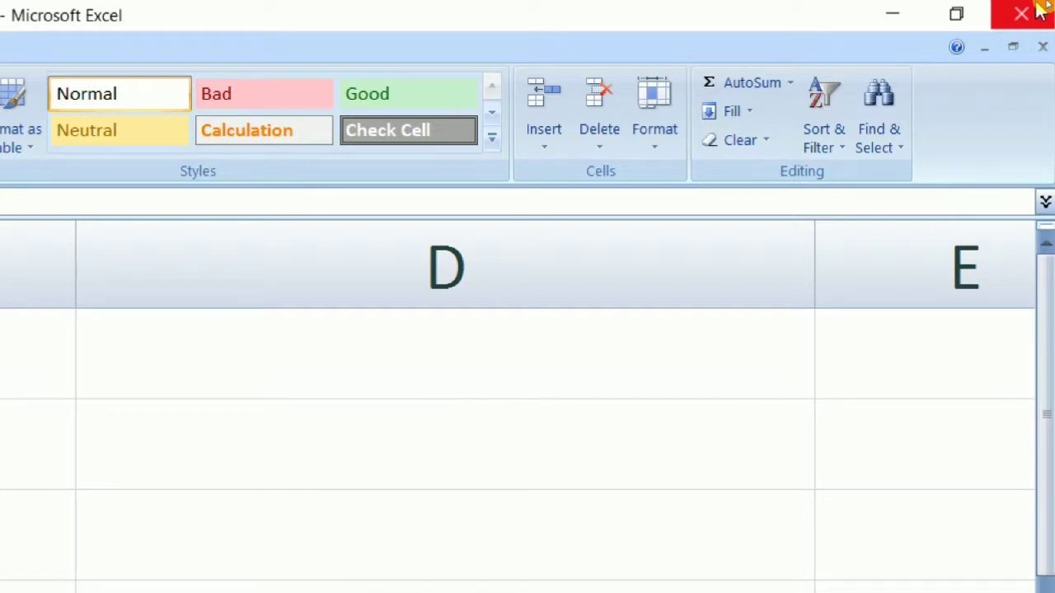
- Close Excel saving changes past the privacy warning, then reopen Skill Knowledge from the desktop
left_click(1040, 8)
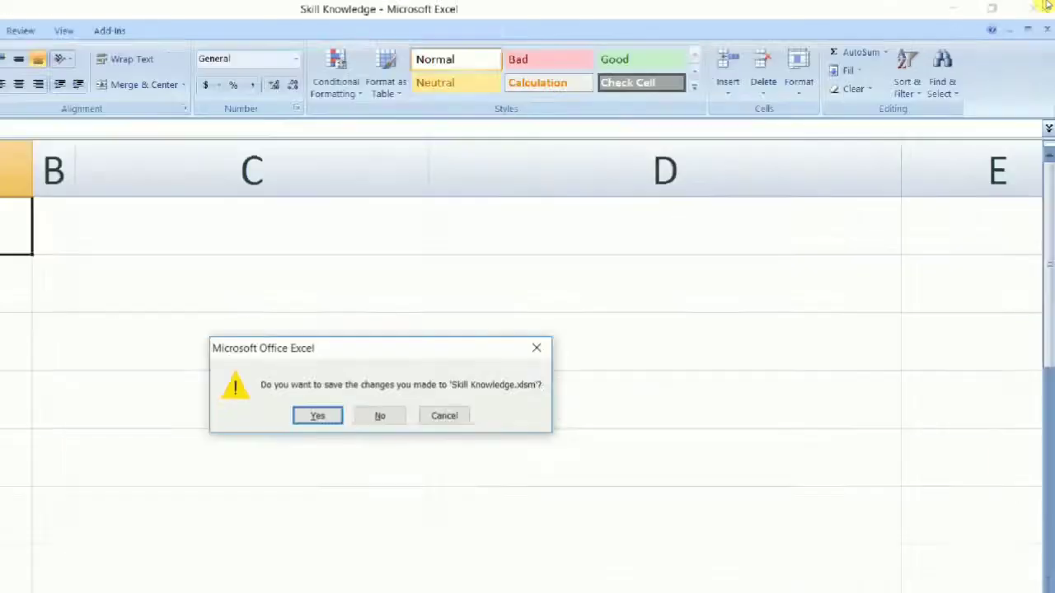
left_click(488, 323)
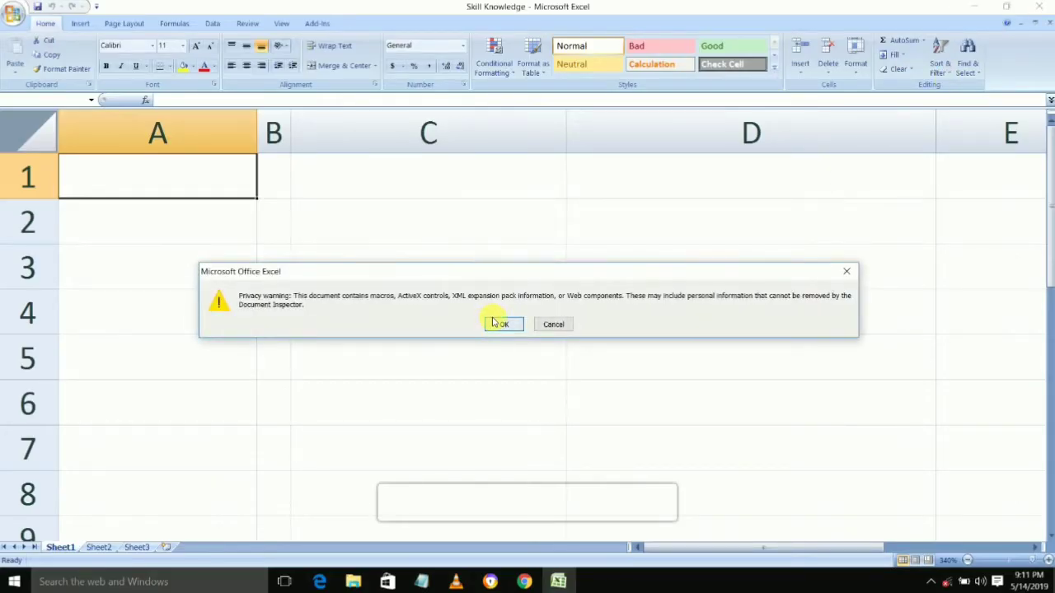
left_click(499, 324)
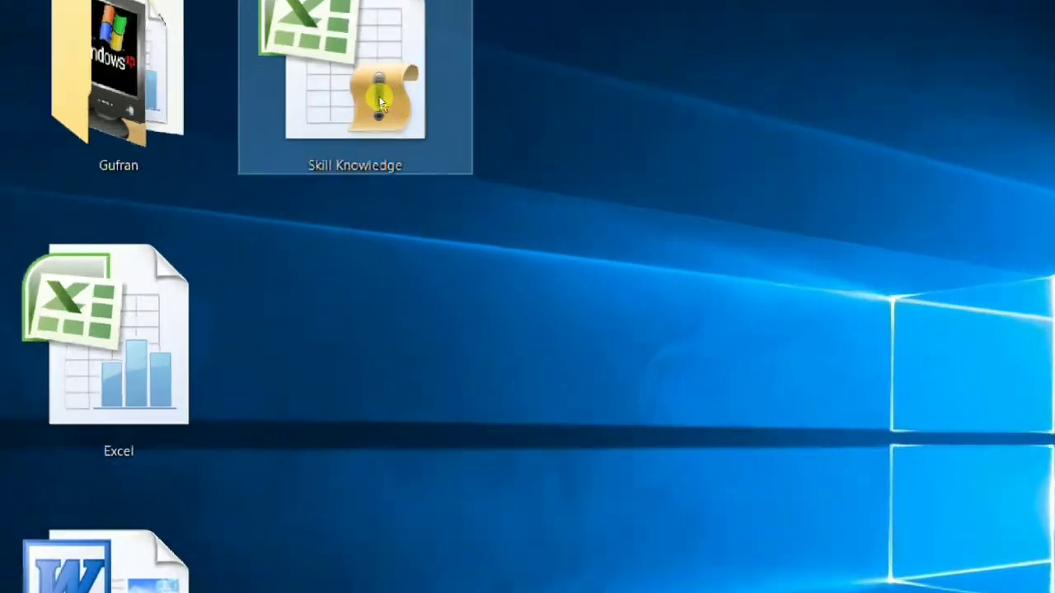
mouse_move(383, 100)
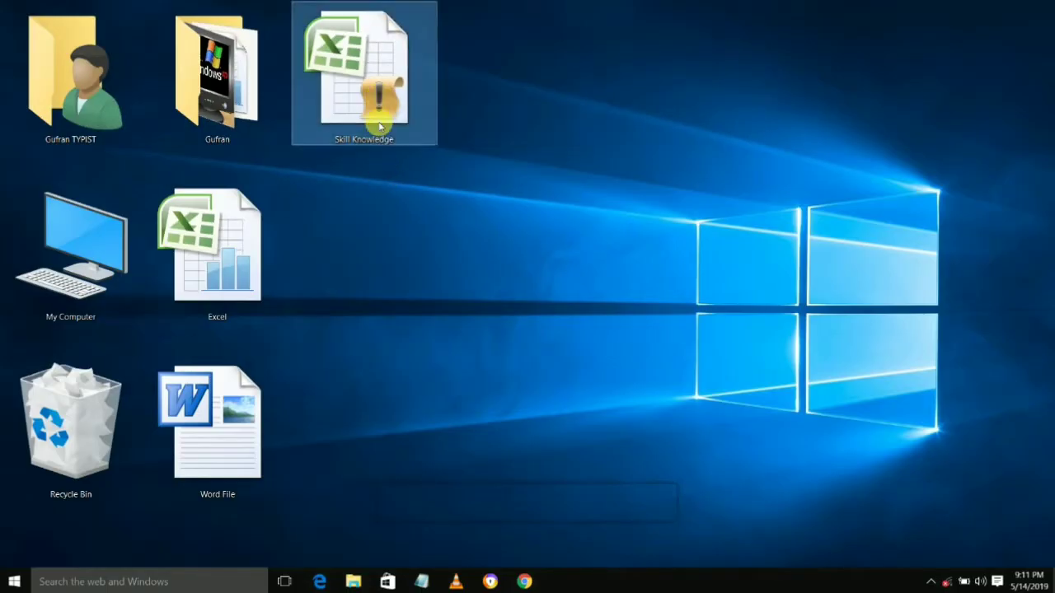
double_click(380, 126)
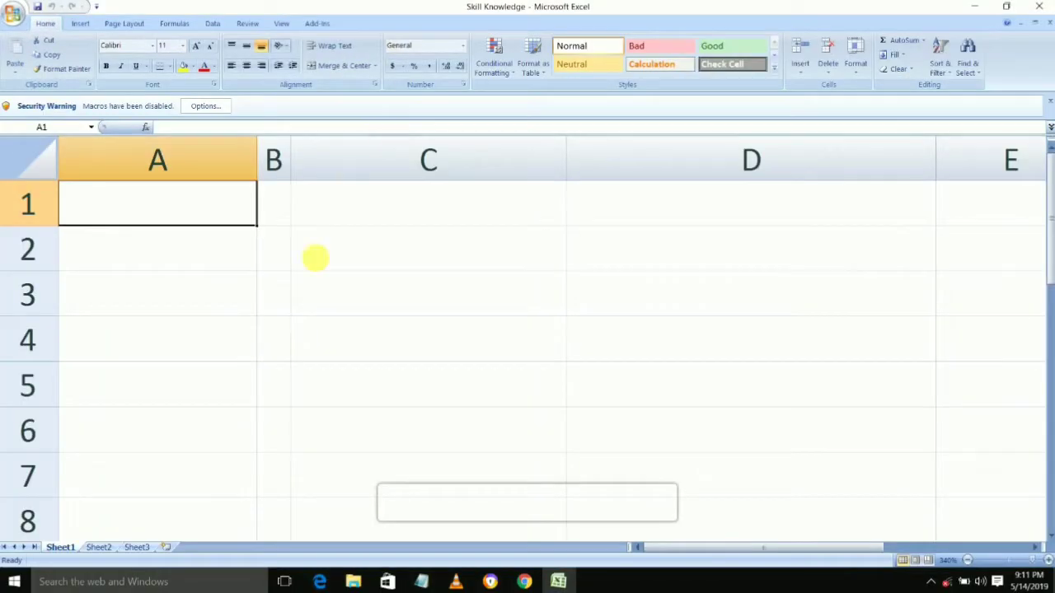
left_click(348, 260)
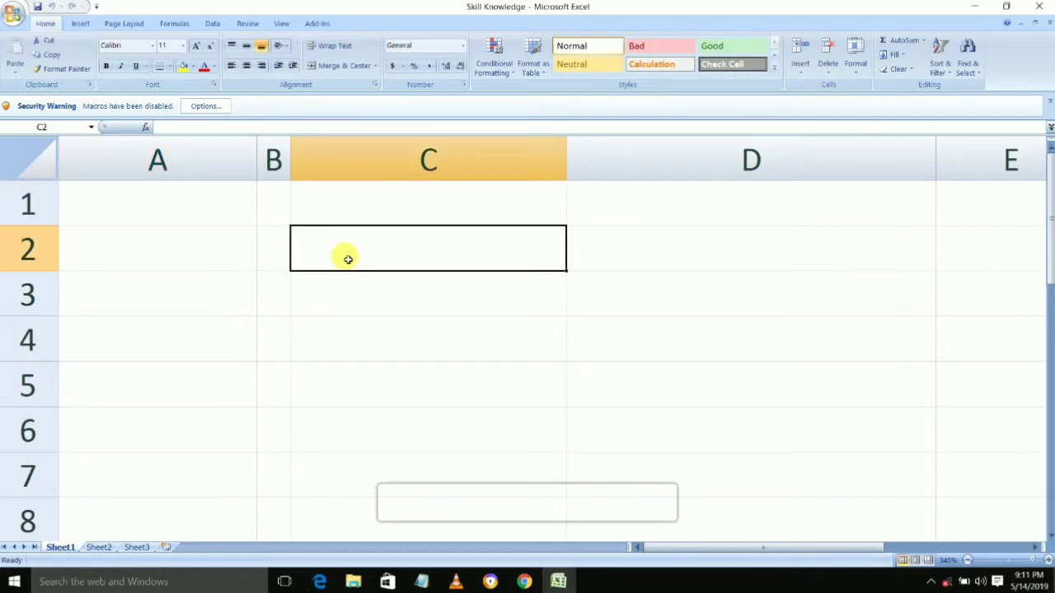
type("1")
key("Return")
key("Up")
key("Right")
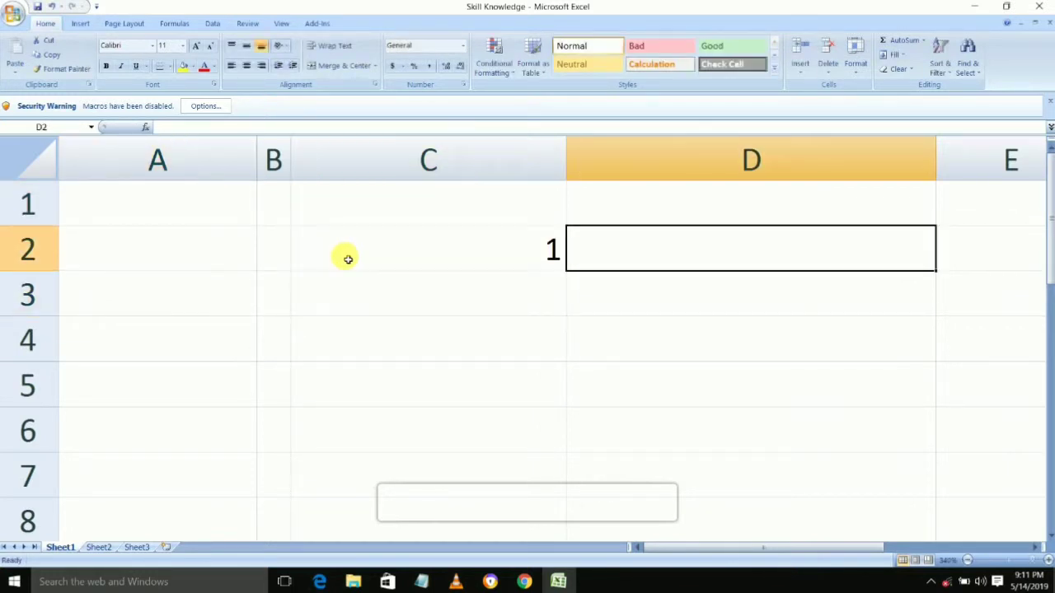
type("2")
key("Return")
key("Up")
key("Left")
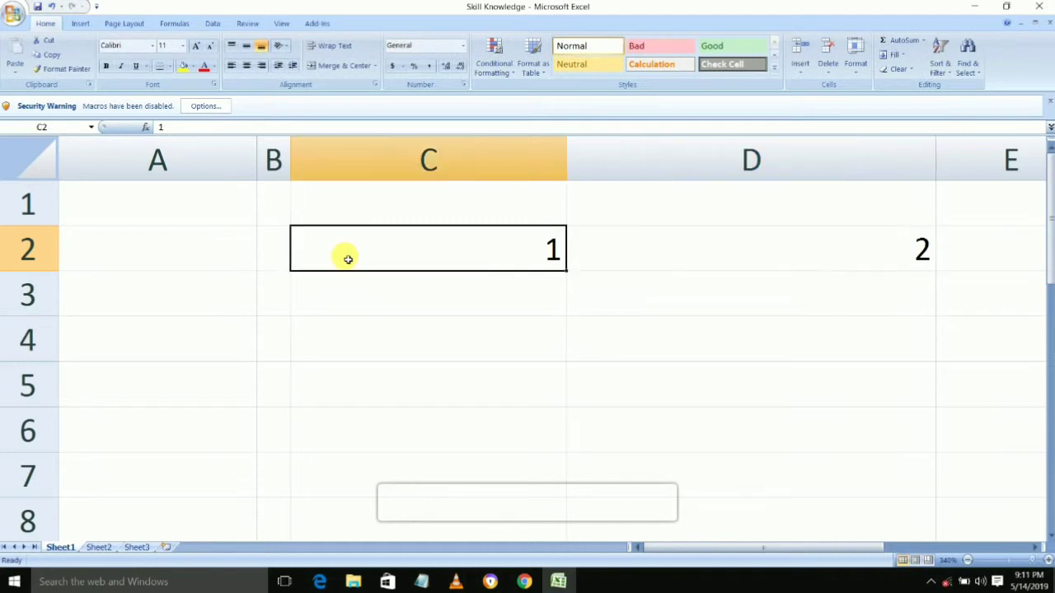
key("shift+Right")
key("Delete")
key("Left")
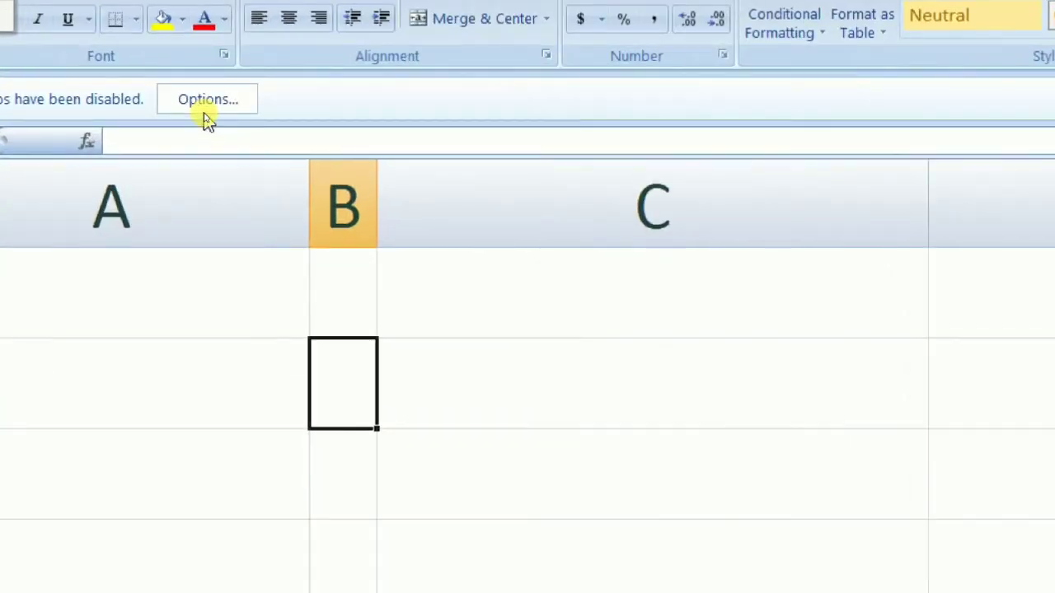
- Choose Enable this content in the security warning options and confirm with OK
left_click(206, 116)
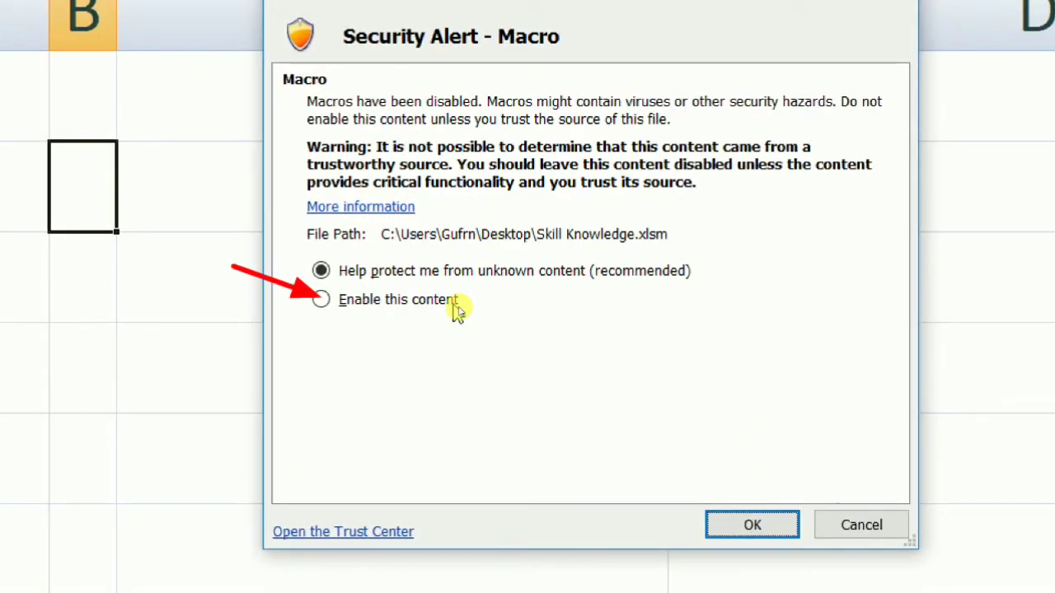
left_click(457, 309)
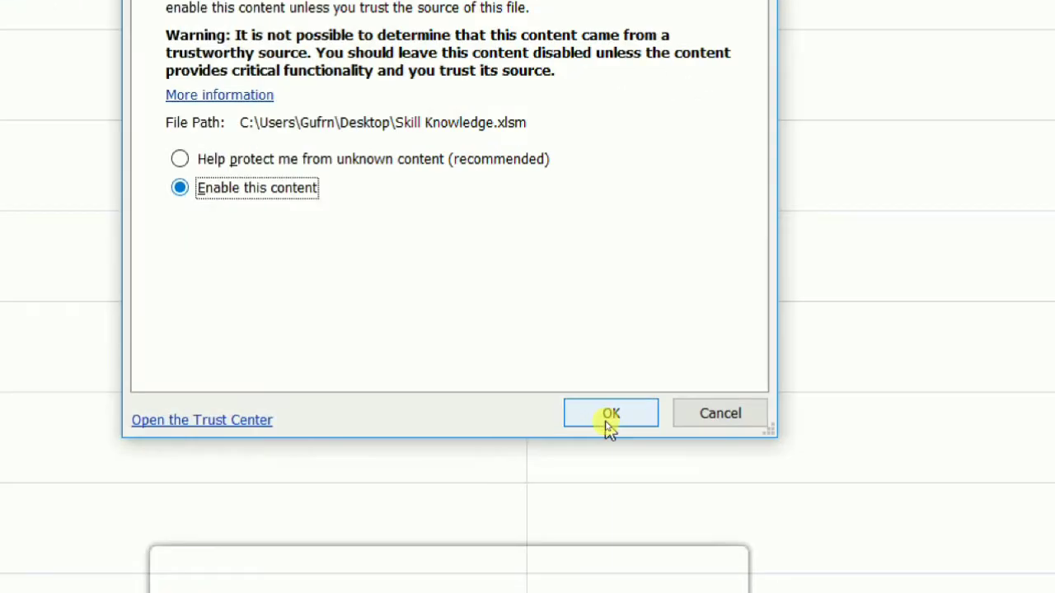
left_click(606, 420)
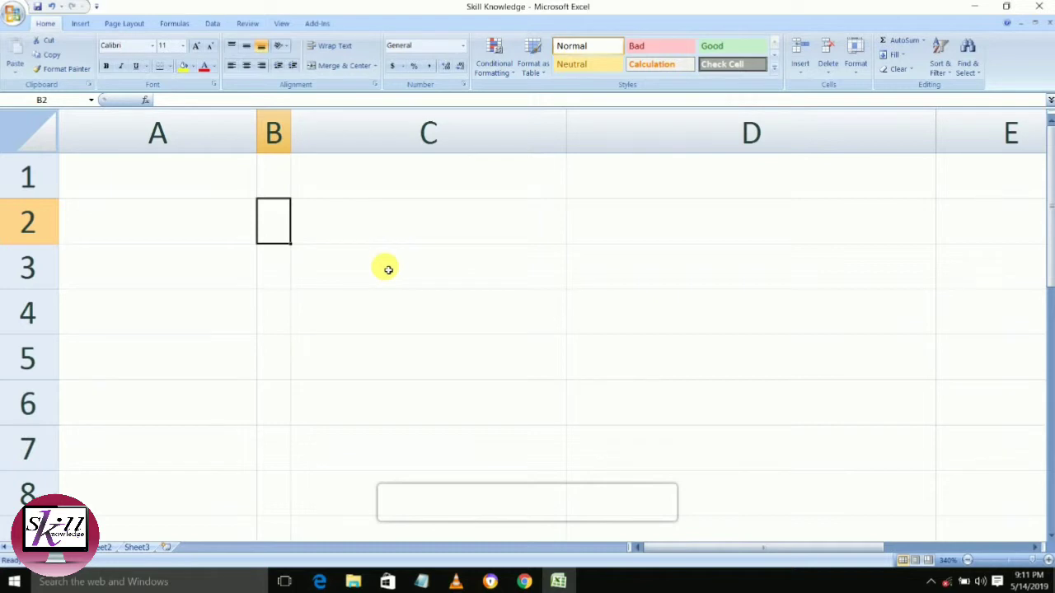
- Enter 2 in cell C2
left_click(368, 235)
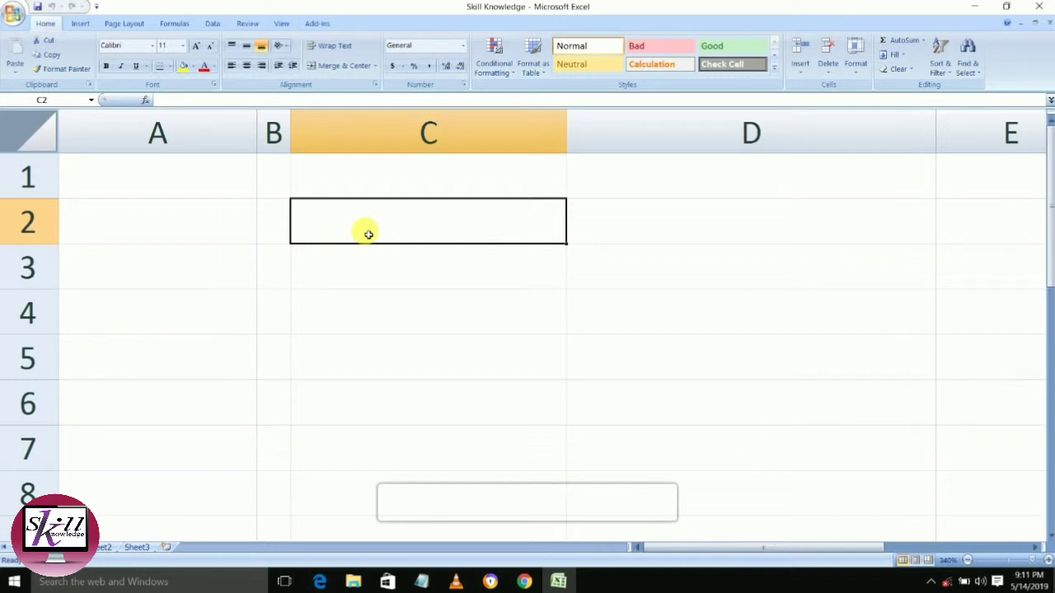
type("2")
key("Return")
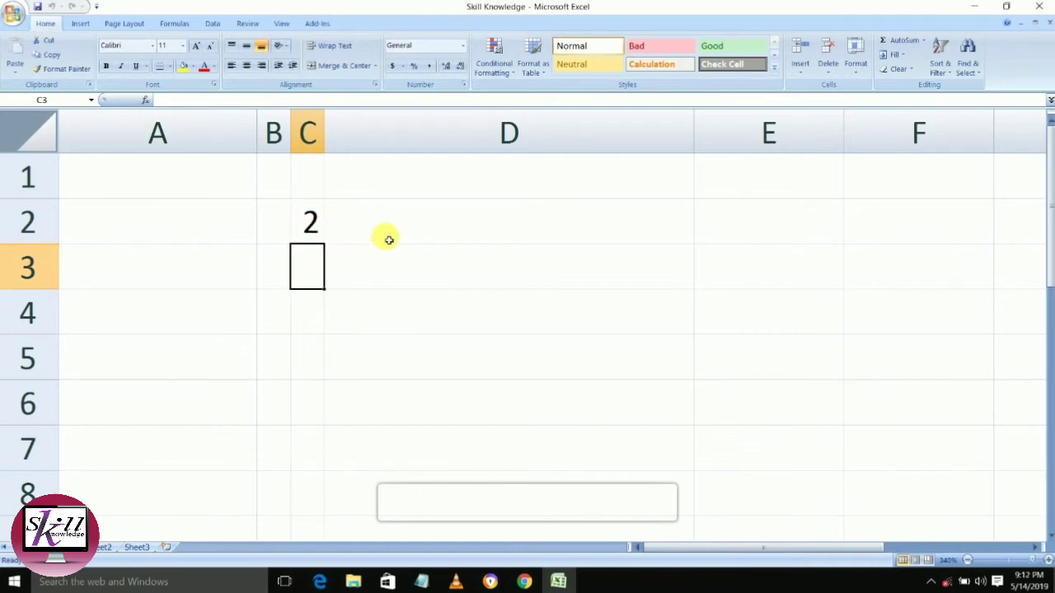
- Type a name in D2 so the column fits, then minimize Excel
left_click(423, 227)
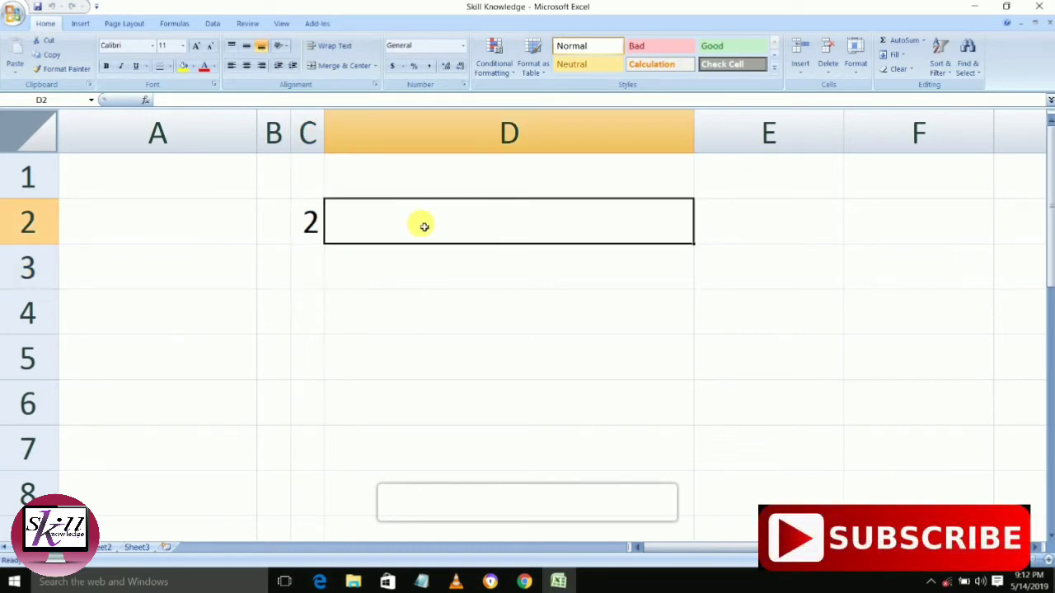
type("gufra")
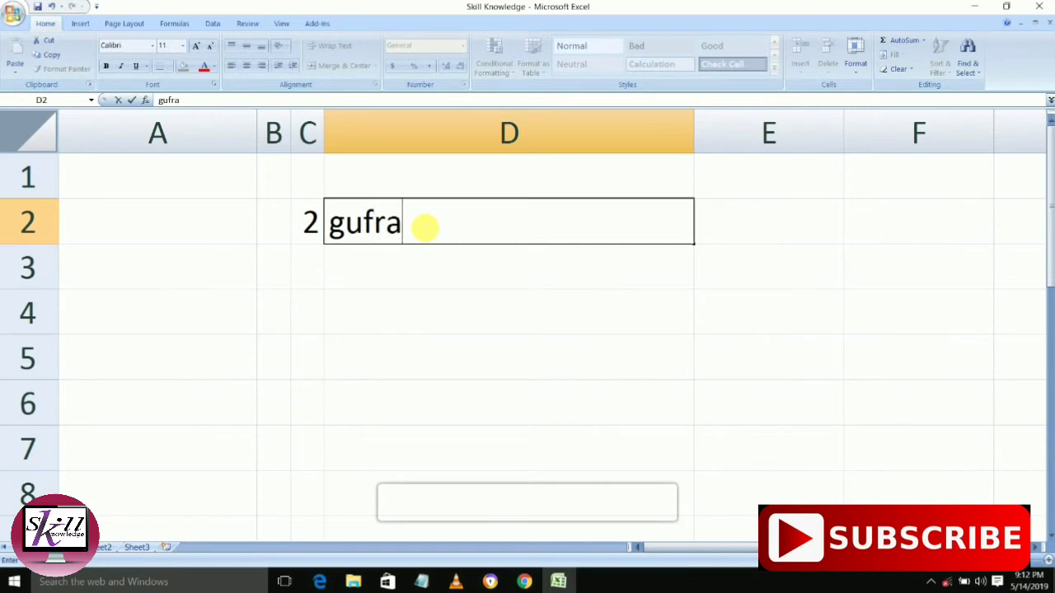
type("n")
key("Return")
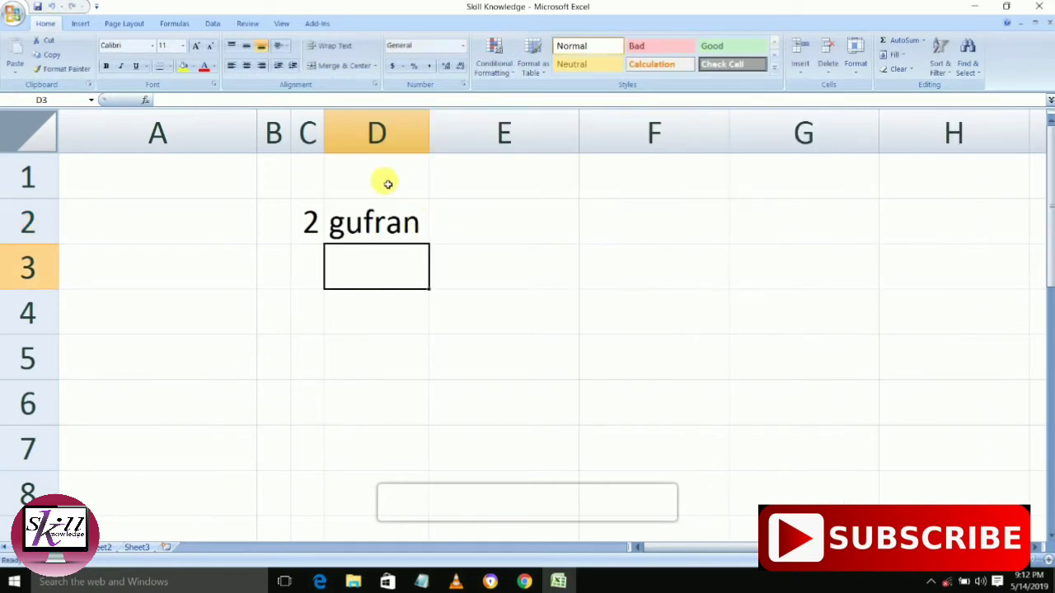
left_click(973, 6)
right_click(545, 83)
left_click(572, 126)
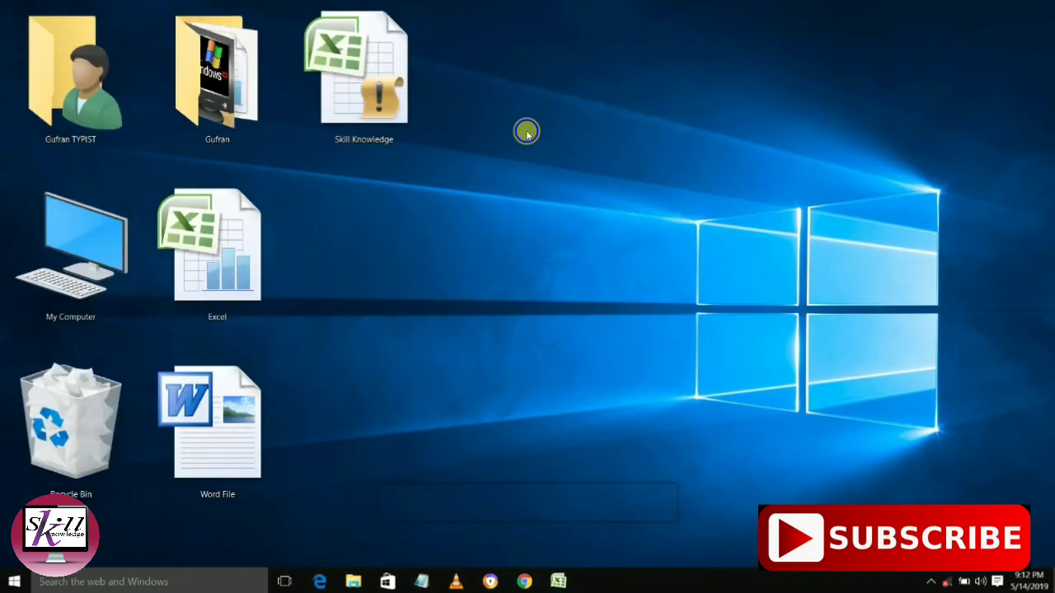
right_click(528, 132)
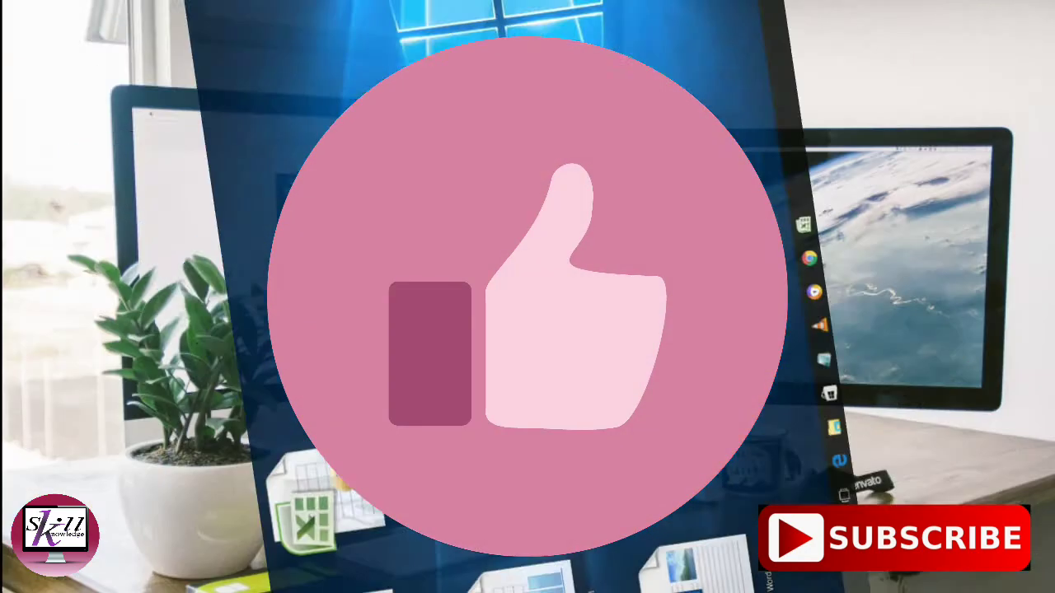